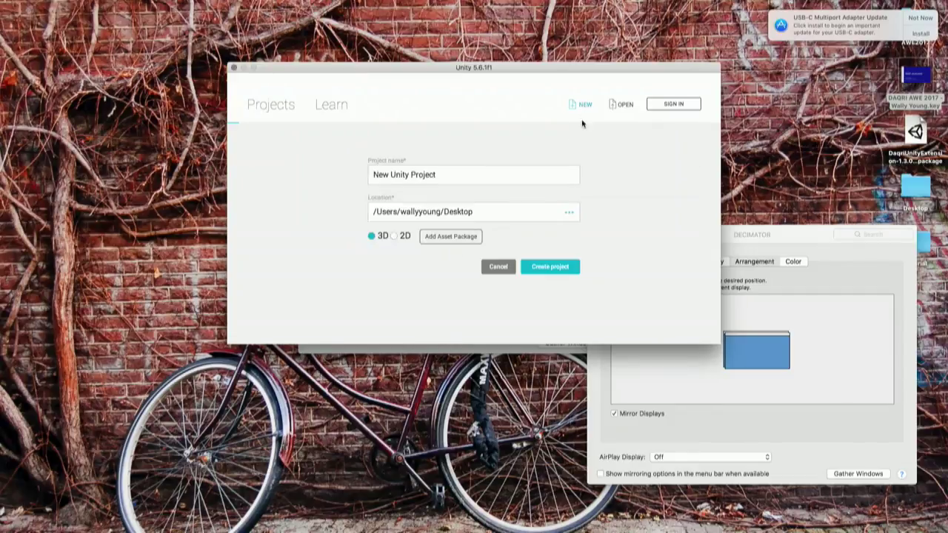
# Try to create a 3D project named AWE_TUTORIAL in the Desktop folder.
pyautogui.write('AWE_TO')
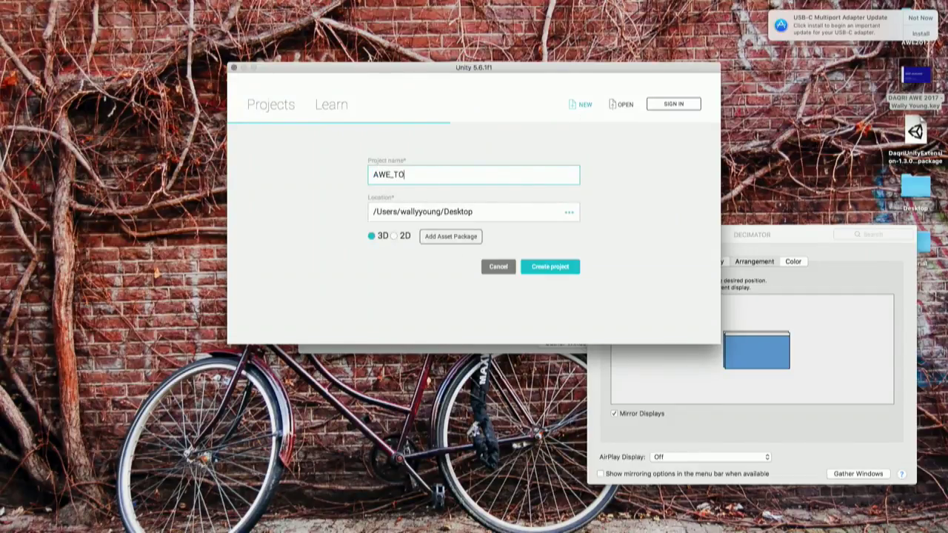
pyautogui.write('TOE')
pyautogui.press('BackSpace')
pyautogui.press('BackSpace')
pyautogui.press('BackSpace')
pyautogui.press('BackSpace')
pyautogui.write('UTORIAL')
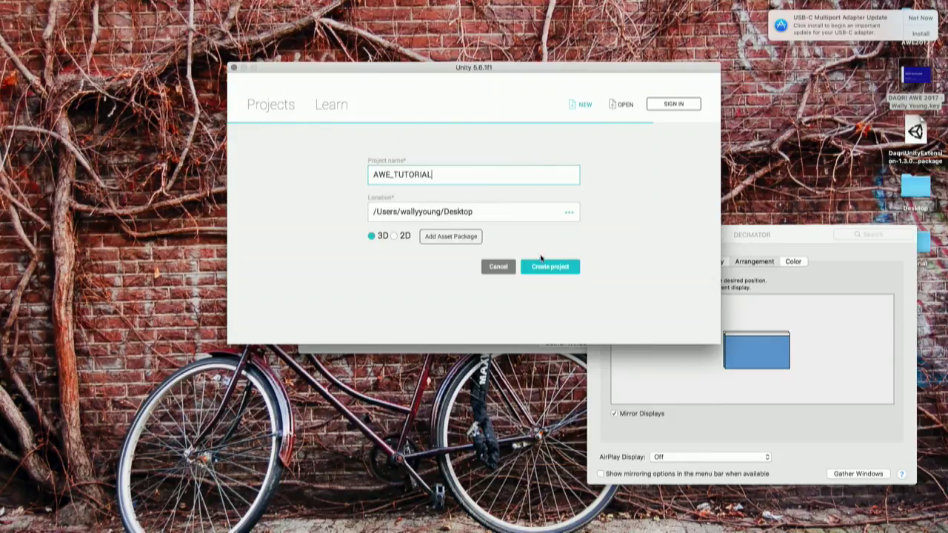
pyautogui.click(551, 267)
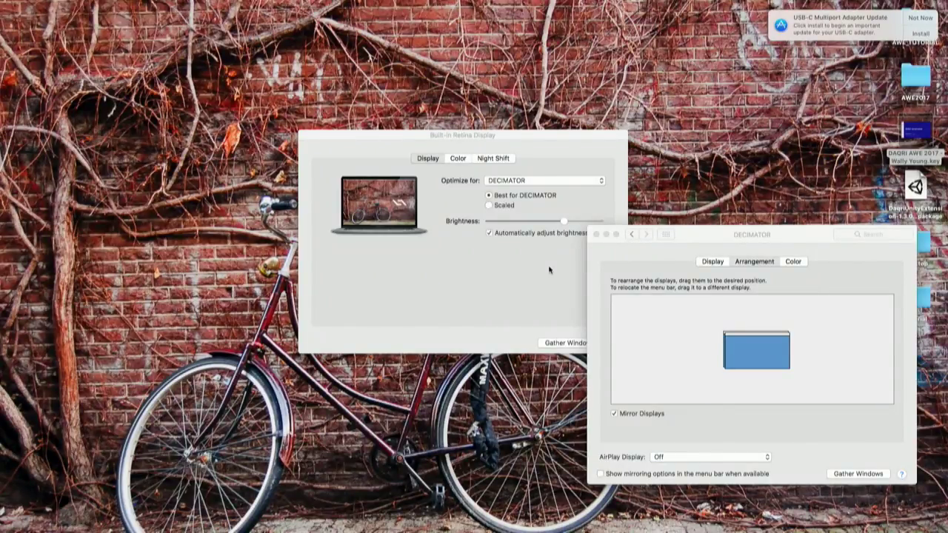
# Force quit the unresponsive Unity application and launch it again.
pyautogui.click(549, 278)
pyautogui.moveTo(518, 526)
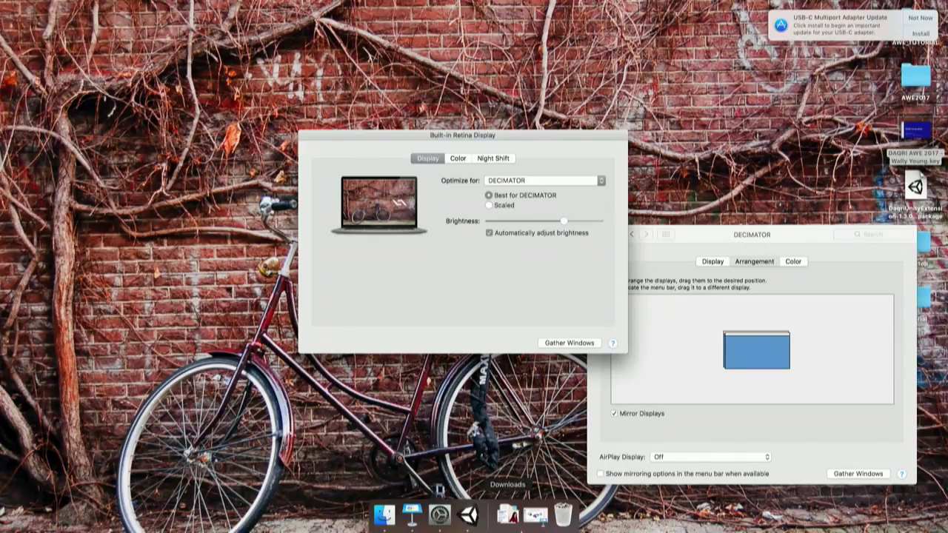
pyautogui.click(469, 519)
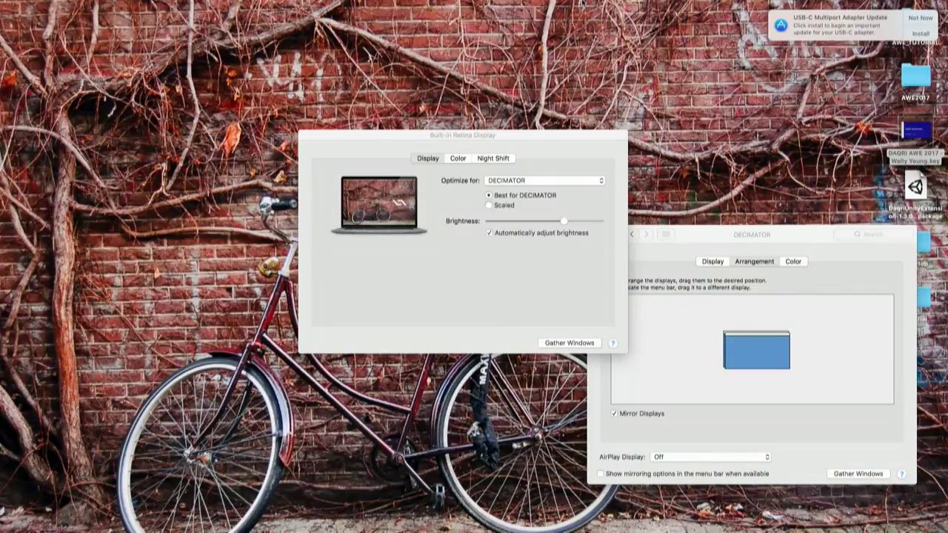
pyautogui.moveTo(563, 520)
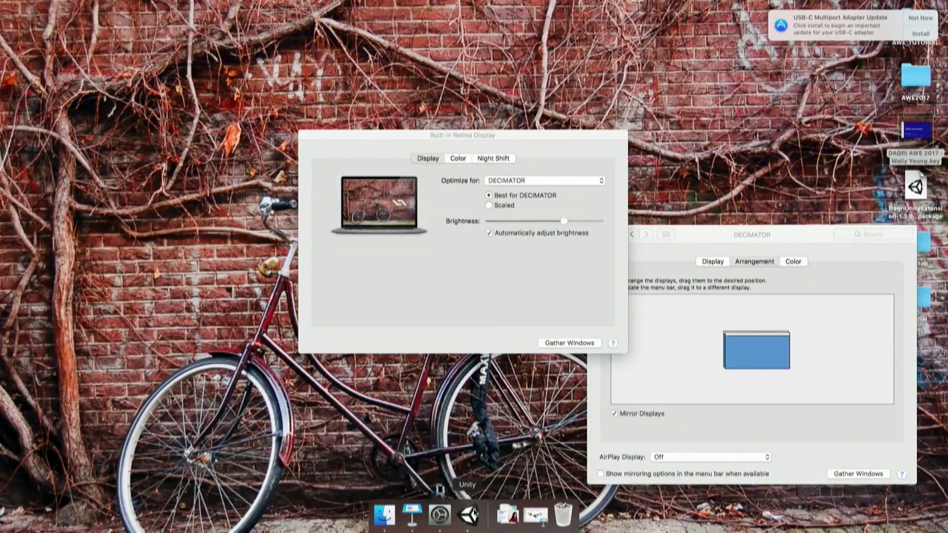
pyautogui.rightClick(477, 517)
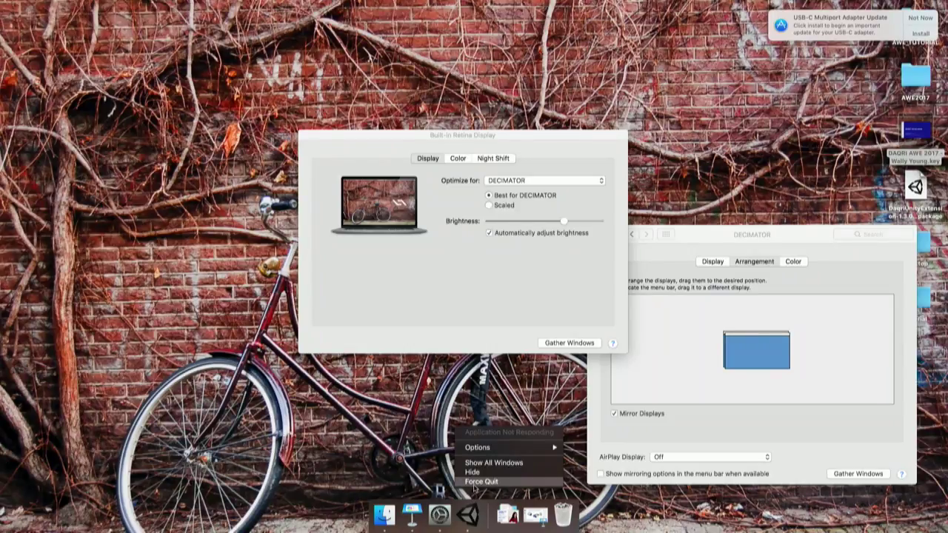
pyautogui.click(478, 482)
pyautogui.press('super+space')
pyautogui.write('unity')
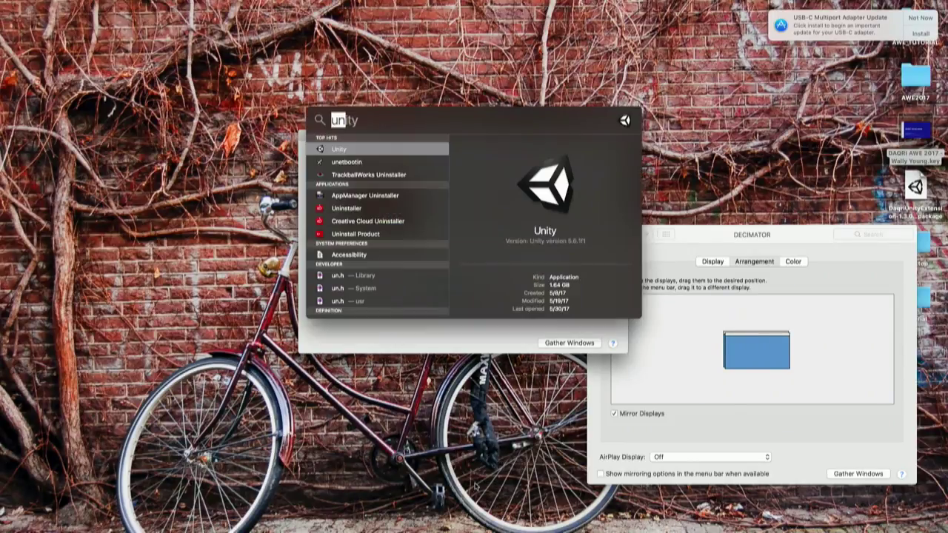
pyautogui.press('Return')
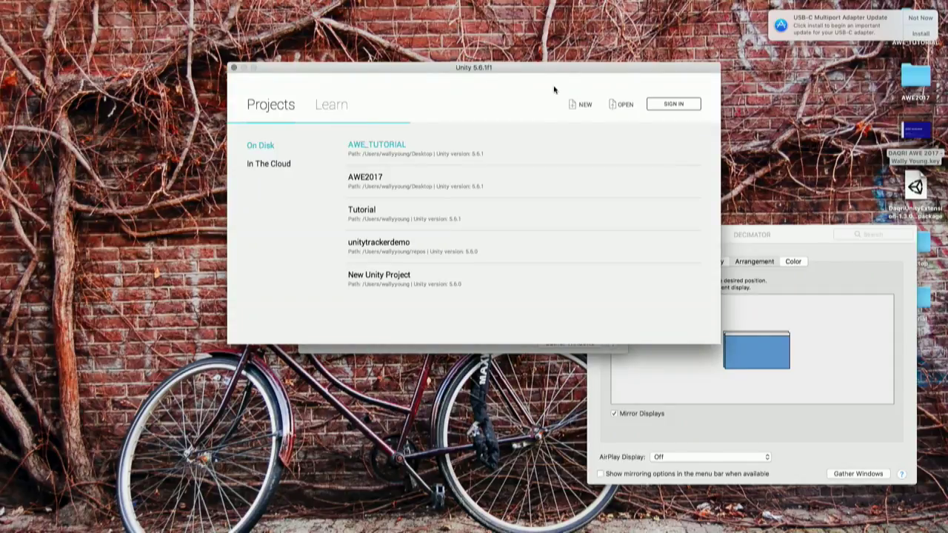
# Try to open the AWE_TUTORIAL project from the recent projects, and force quit Unity.
pyautogui.click(392, 144)
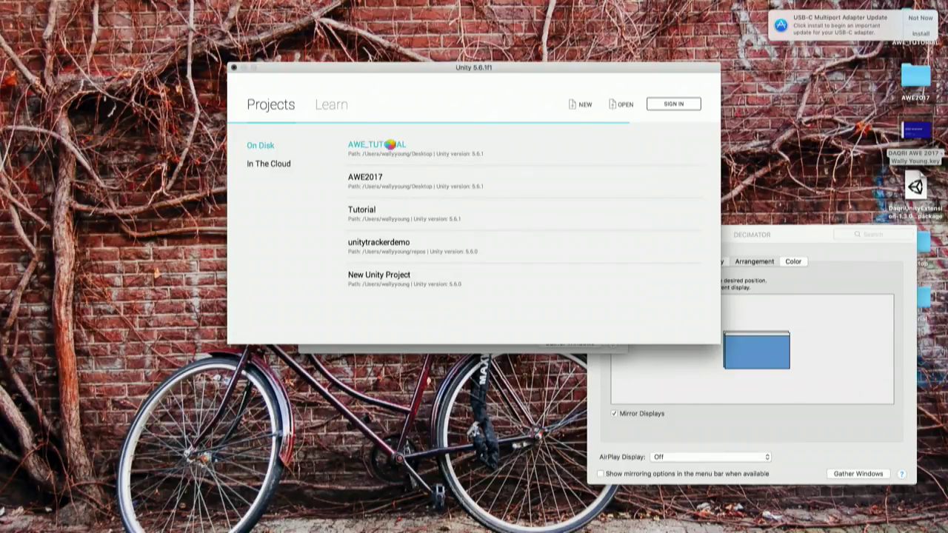
pyautogui.rightClick(474, 513)
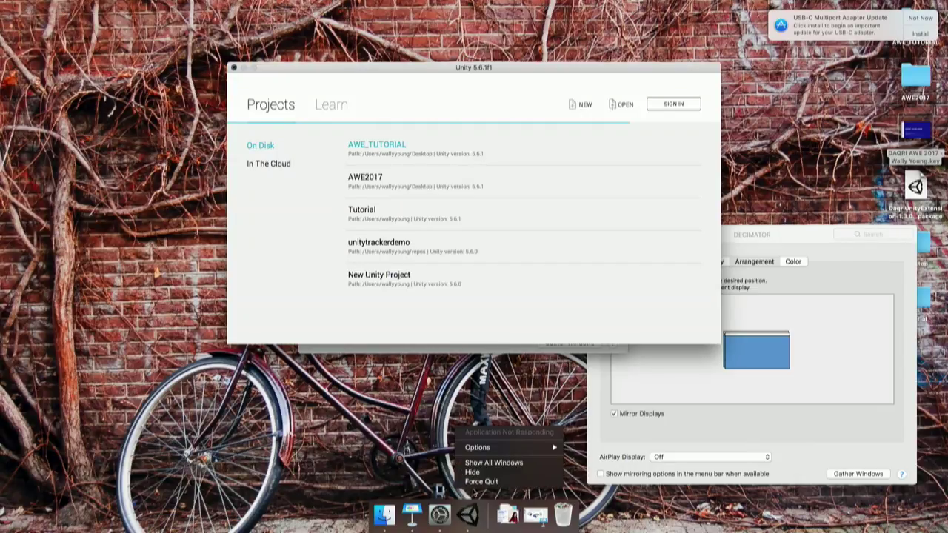
pyautogui.click(478, 483)
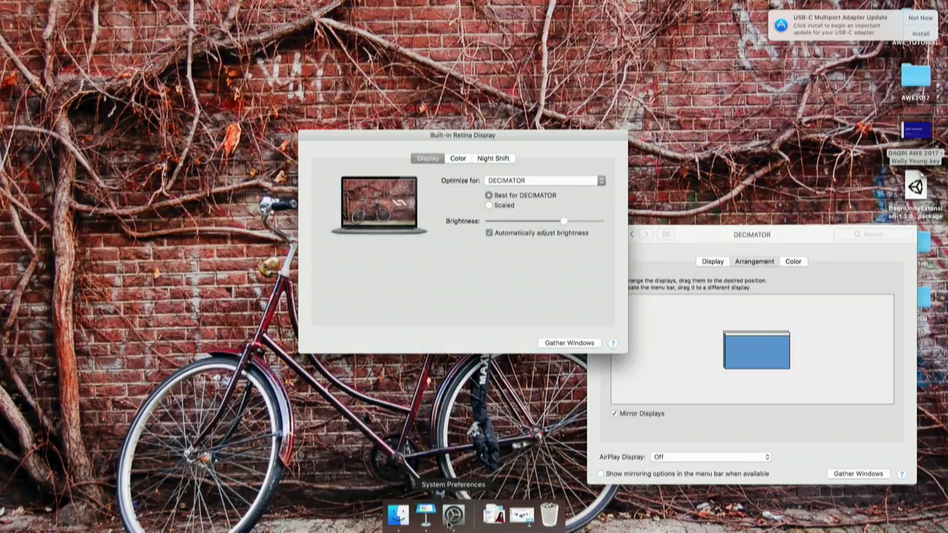
# Relaunch Unity with Wi-Fi turned off and continue in offline mode.
pyautogui.press('super+space')
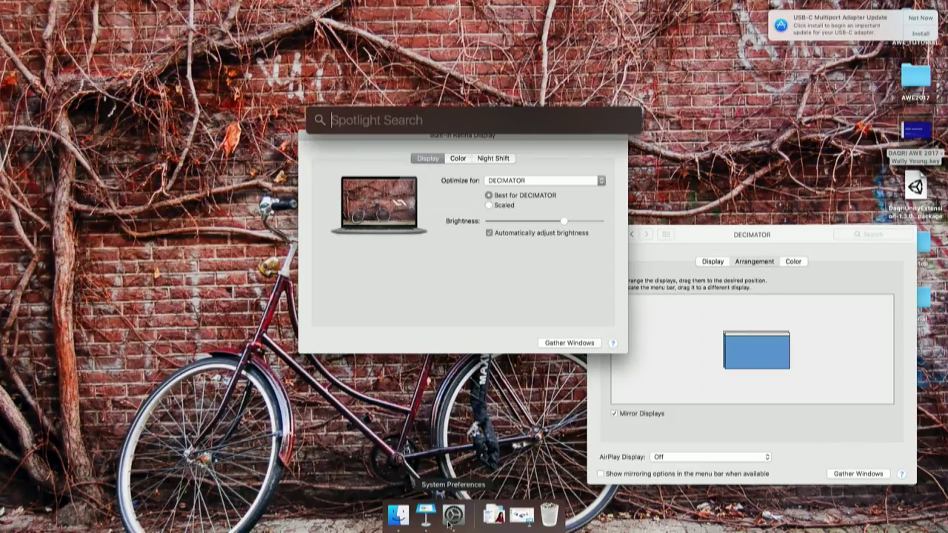
pyautogui.write('unity')
pyautogui.press('Return')
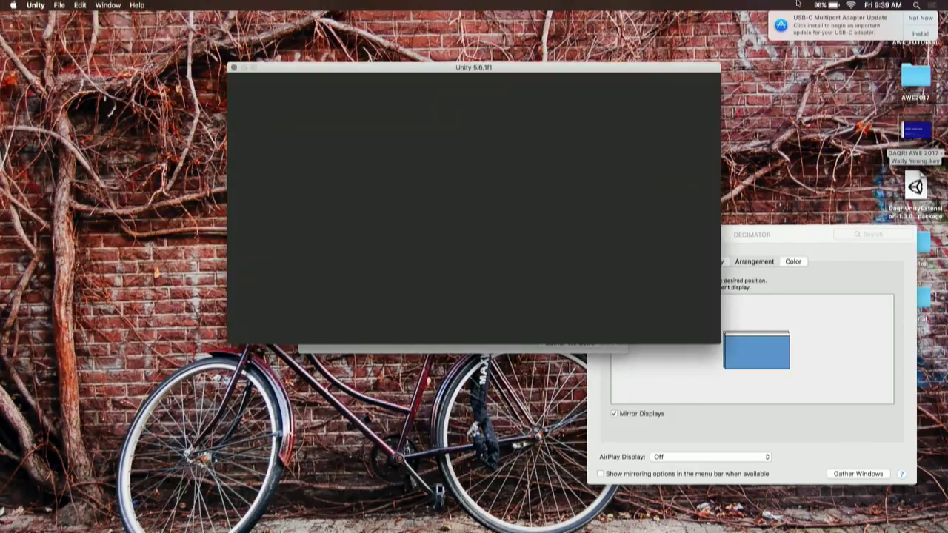
pyautogui.click(850, 5)
pyautogui.click(836, 28)
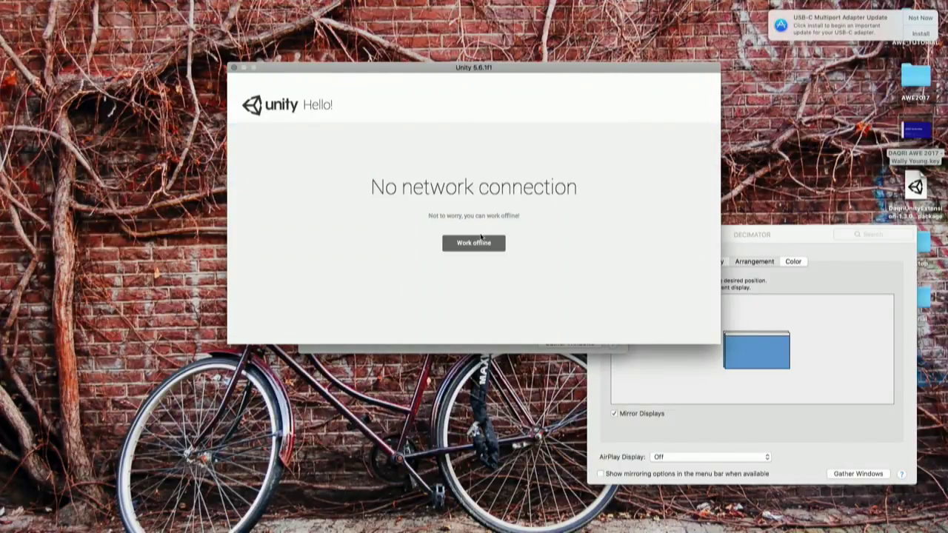
pyautogui.click(482, 243)
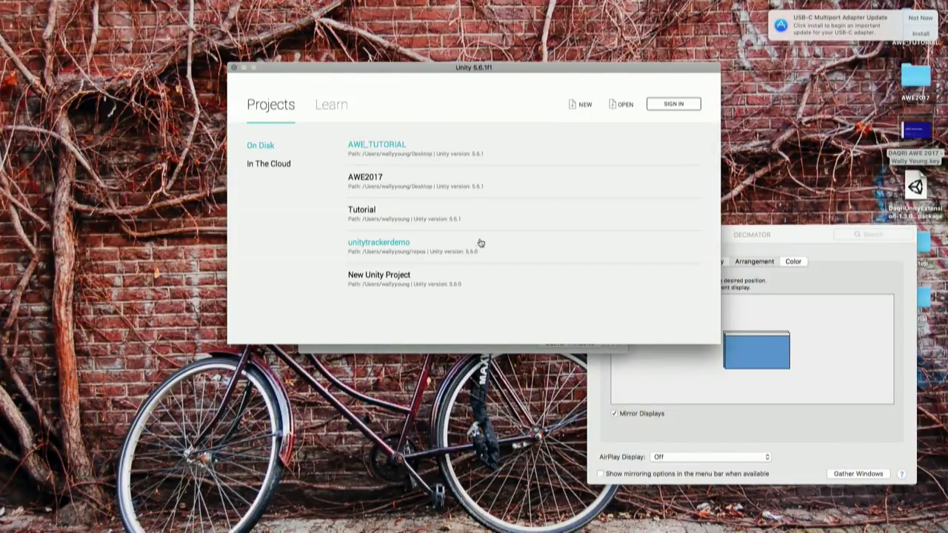
# Create a 3D project named UNITY2 in the Desktop folder and make the editor window full screen.
pyautogui.click(582, 106)
pyautogui.click(461, 174)
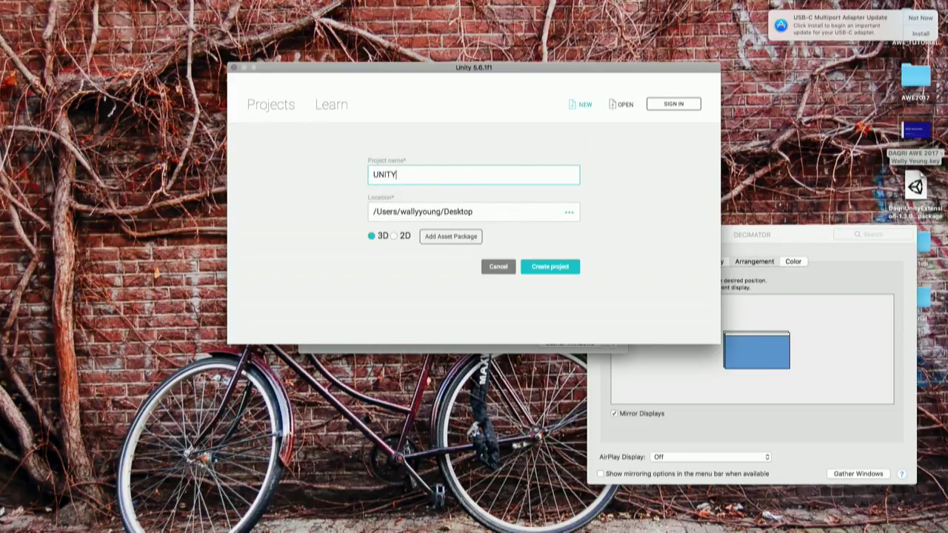
pyautogui.click(552, 267)
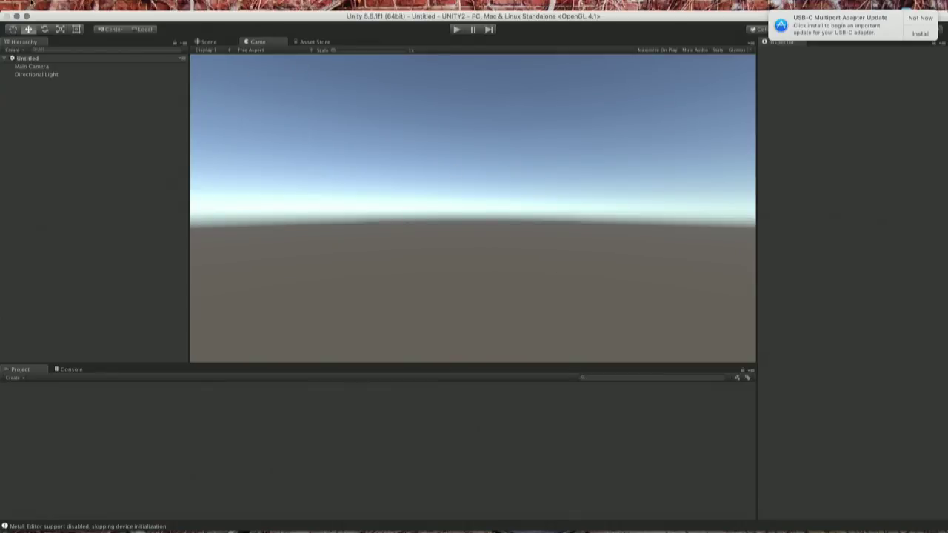
pyautogui.click(26, 15)
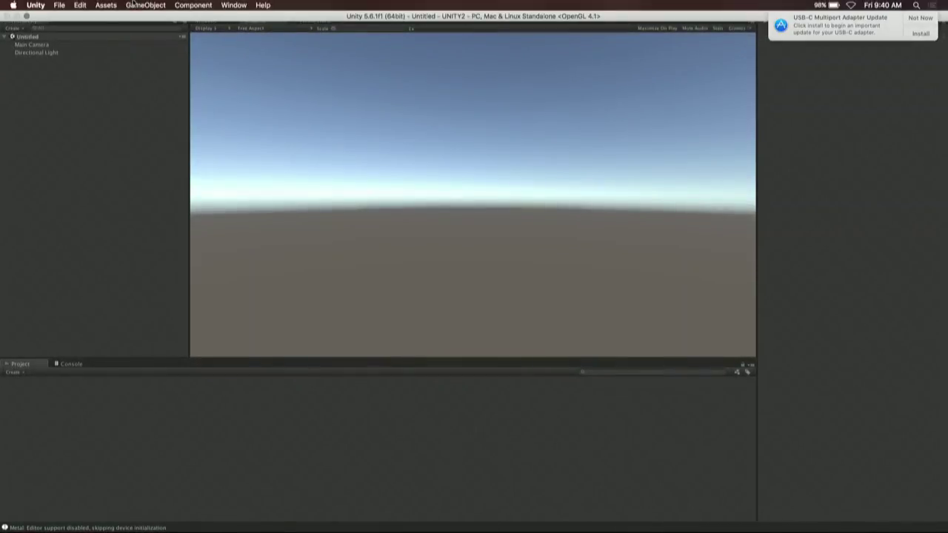
# Import all contents of the custom package DaqriUnityExtension-1.3.0p3.unitypackage from the Desktop into the project.
pyautogui.click(108, 5)
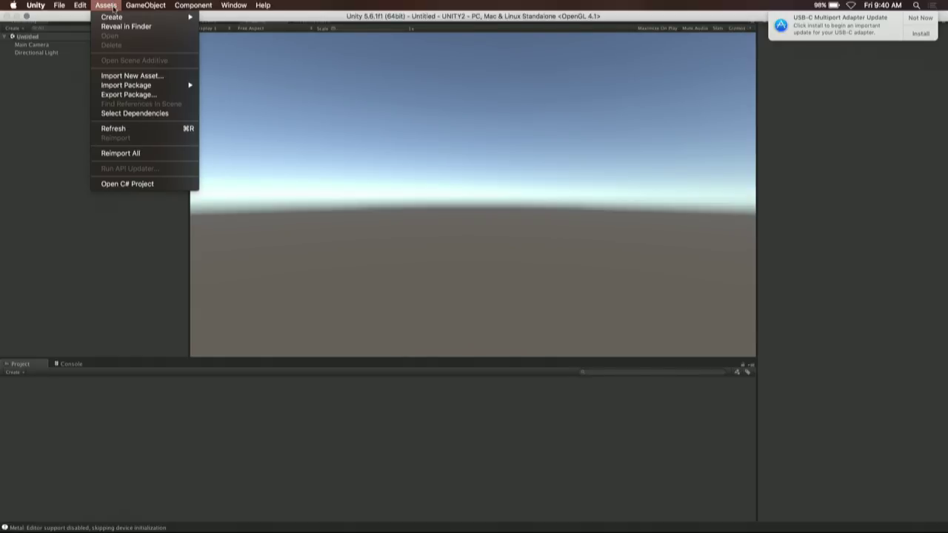
pyautogui.moveTo(136, 86)
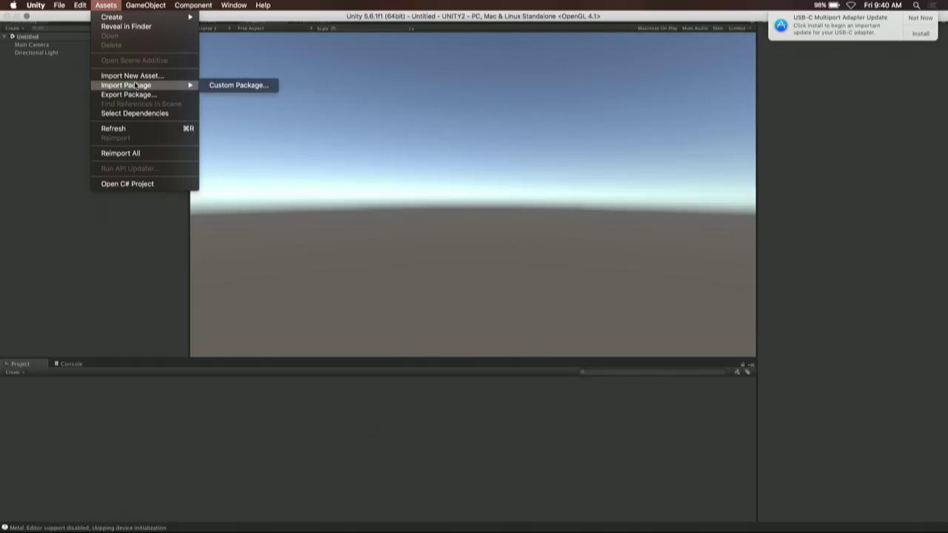
pyautogui.click(249, 86)
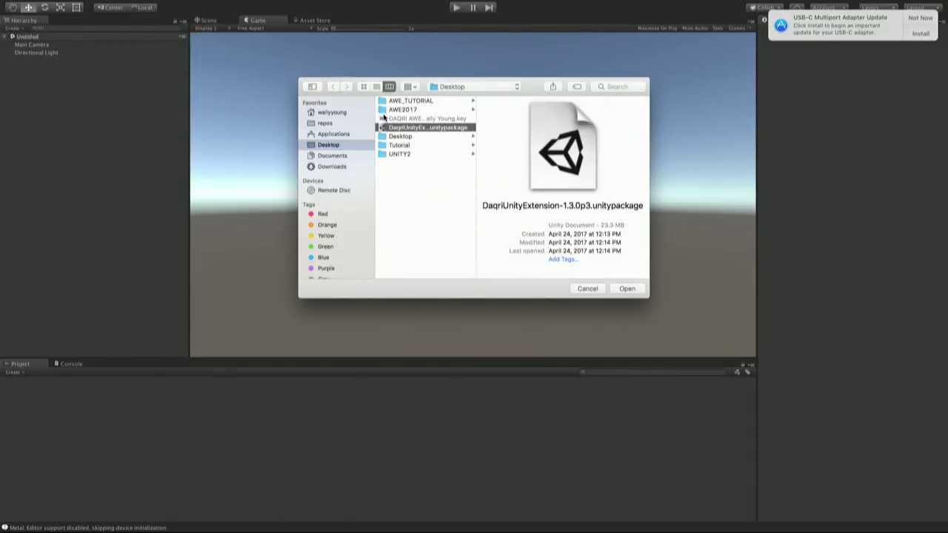
pyautogui.doubleClick(386, 127)
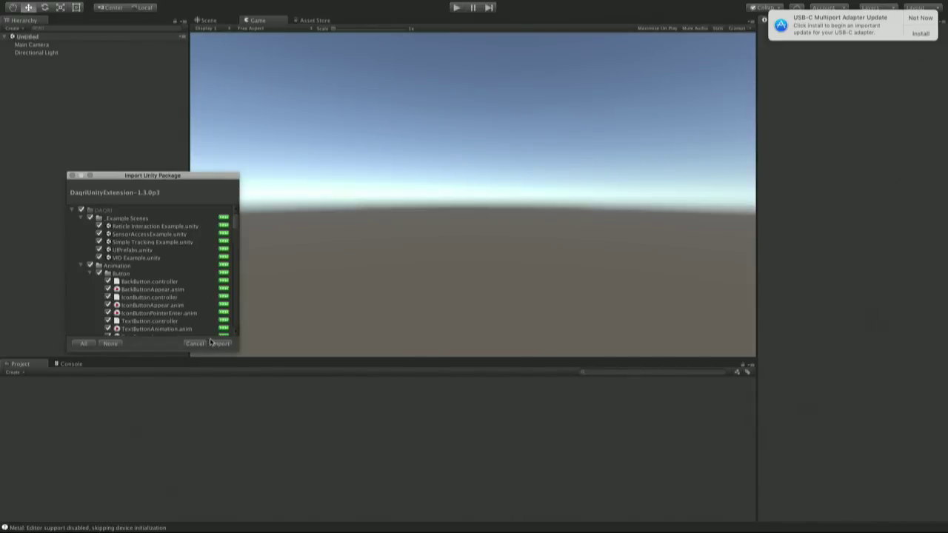
pyautogui.scroll(-10, 143, 227)
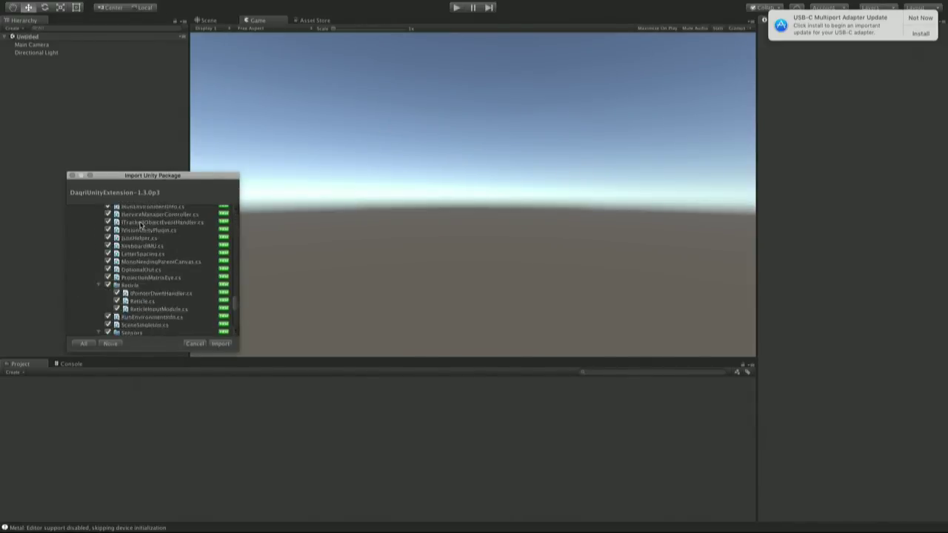
pyautogui.click(220, 343)
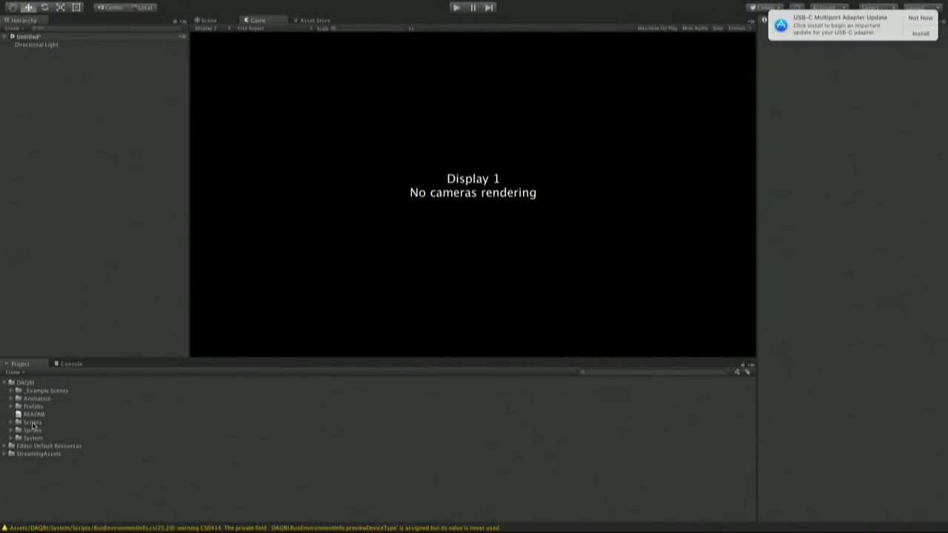
# Add the Display prefab from DAQRI/Prefabs to the scene hierarchy and dismiss the adapter update notification.
pyautogui.click(10, 407)
pyautogui.click(16, 408)
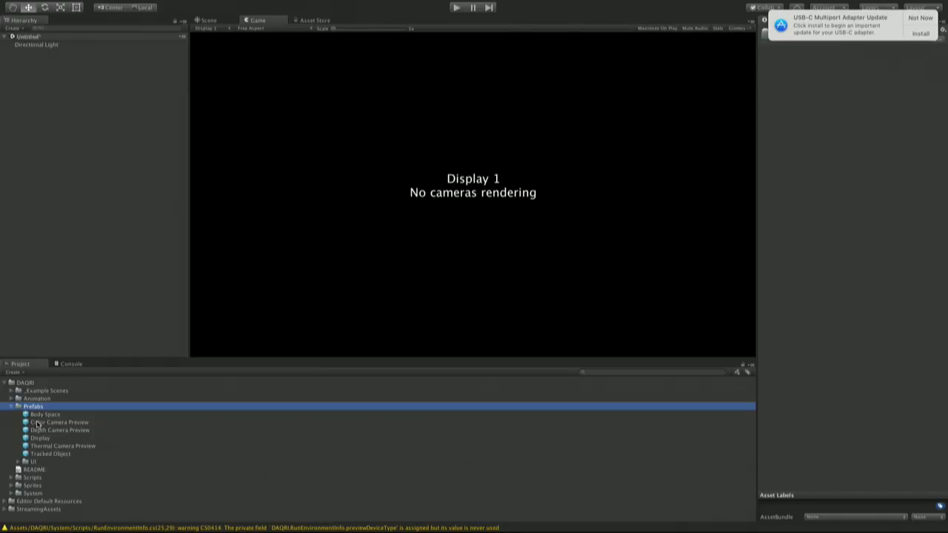
pyautogui.moveTo(39, 440); pyautogui.dragTo(49, 201)
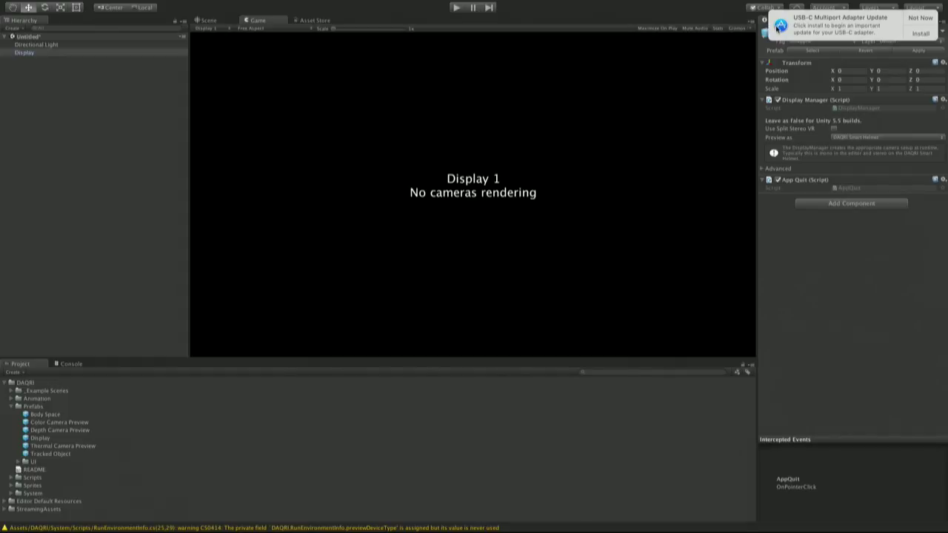
pyautogui.click(920, 18)
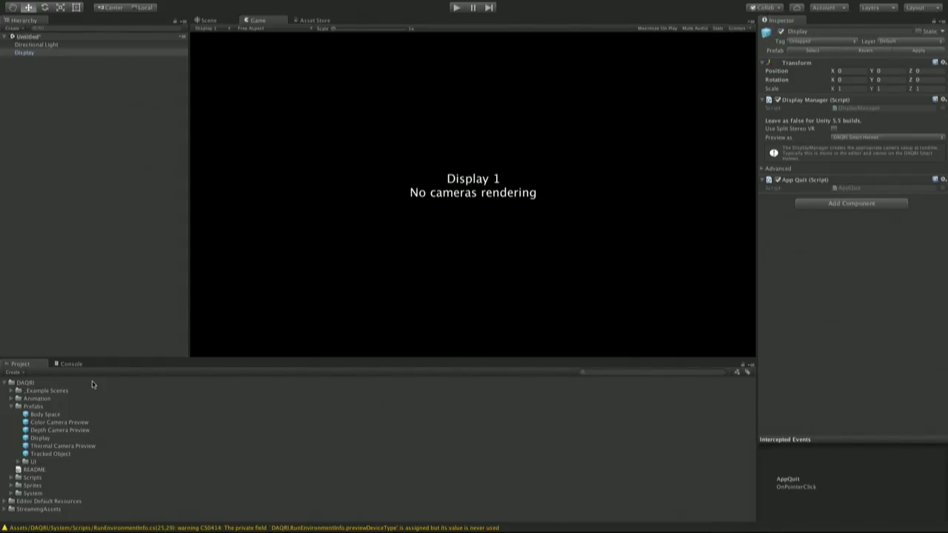
# Show the Scene view and add the Tracked Object prefab to the hierarchy.
pyautogui.click(211, 20)
pyautogui.click(31, 455)
pyautogui.moveTo(31, 455); pyautogui.dragTo(35, 205)
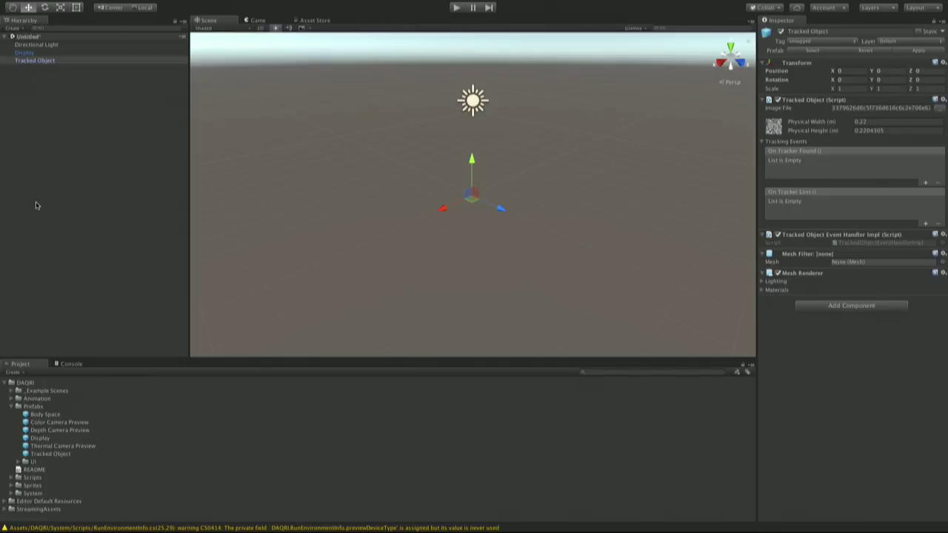
# Browse for the Tracked Object's image file in the project's Assets/StreamingAssets folder and preview 3ybml_small.png.
pyautogui.click(940, 109)
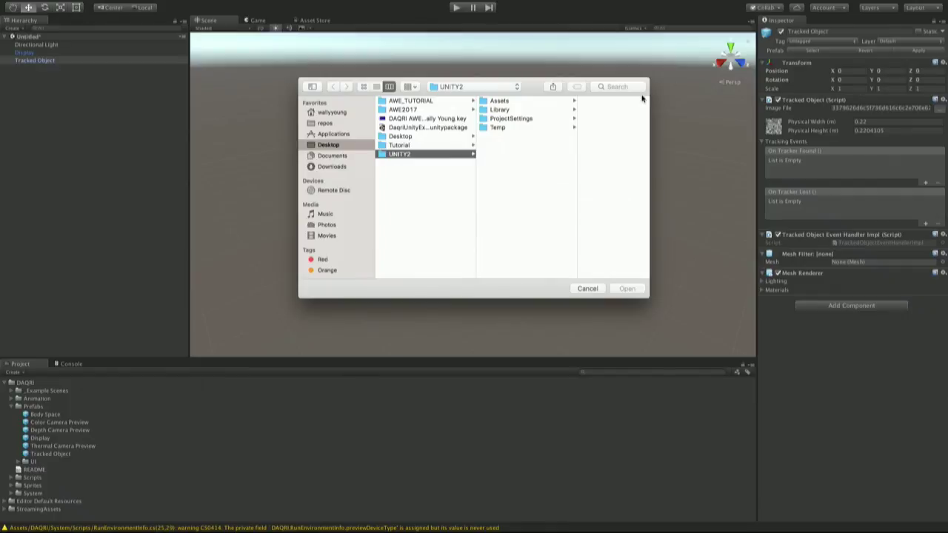
pyautogui.click(548, 102)
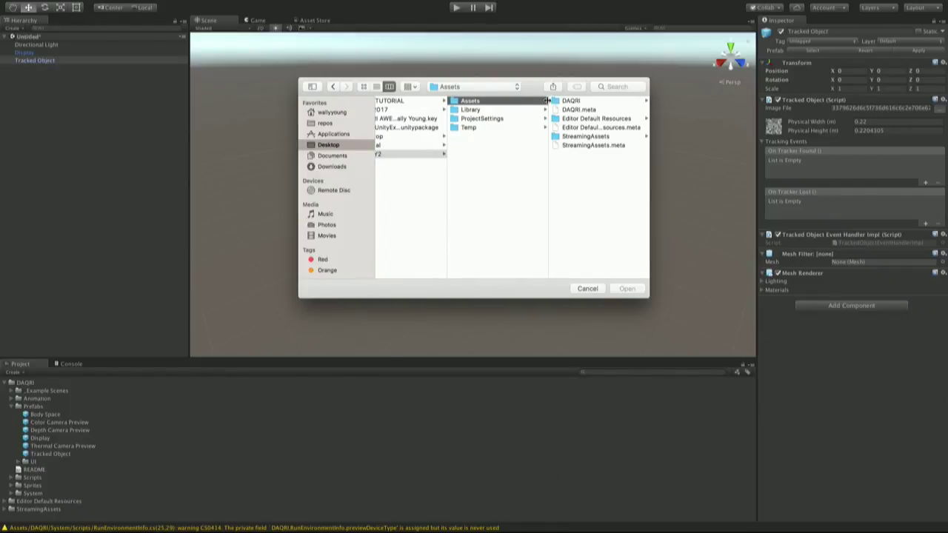
pyautogui.click(593, 137)
pyautogui.click(569, 102)
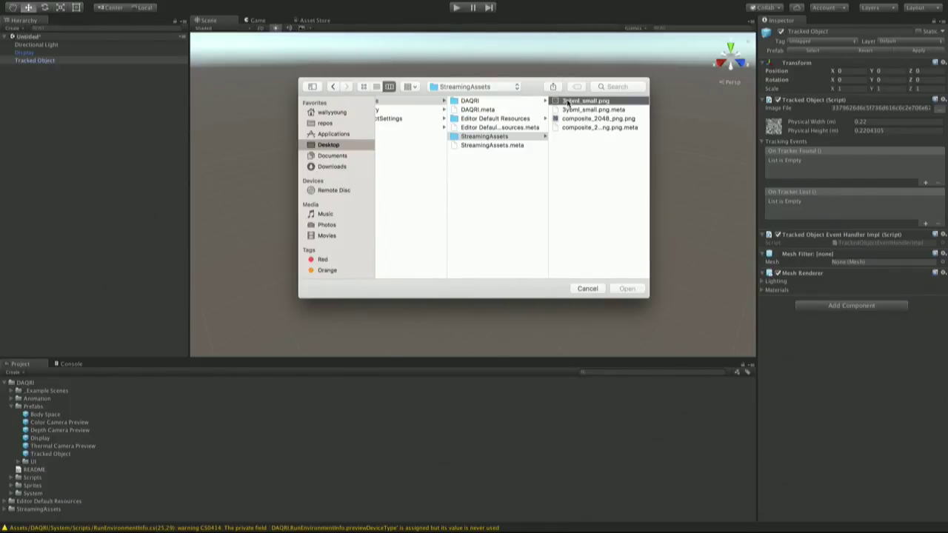
pyautogui.press('space')
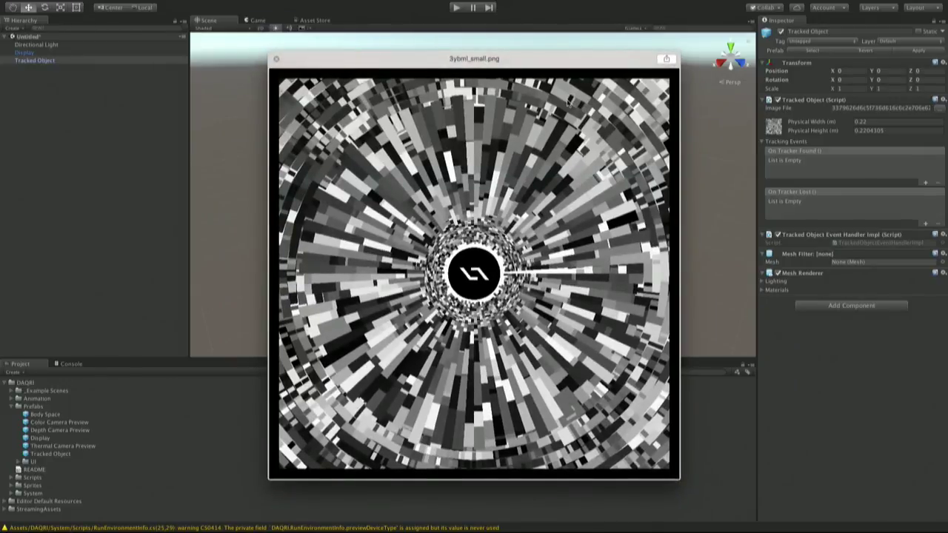
pyautogui.press('space')
# Look through the files in StreamingAssets and assign 3ybml_small.png as the Tracked Object's image file.
pyautogui.press('Down')
pyautogui.press('Down')
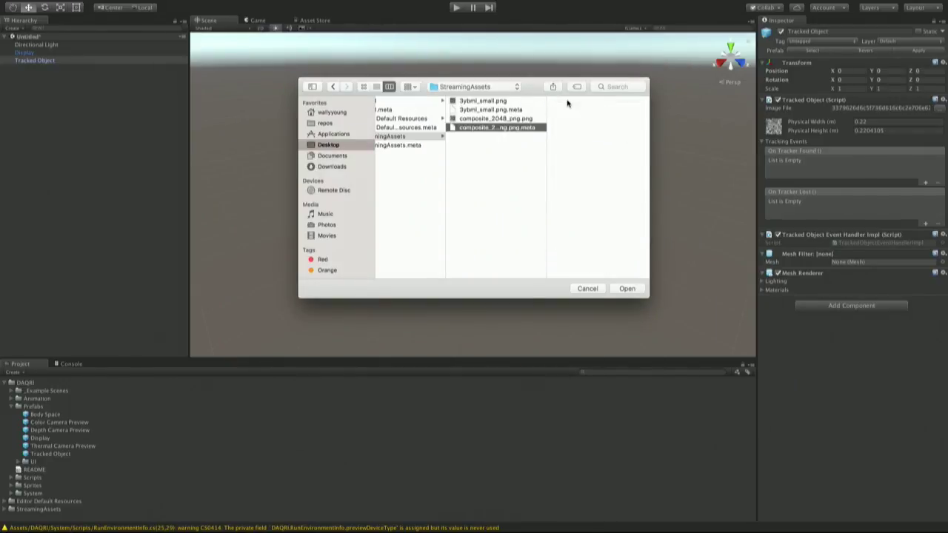
pyautogui.press('space')
pyautogui.press('space')
pyautogui.press('Up')
pyautogui.press('Up')
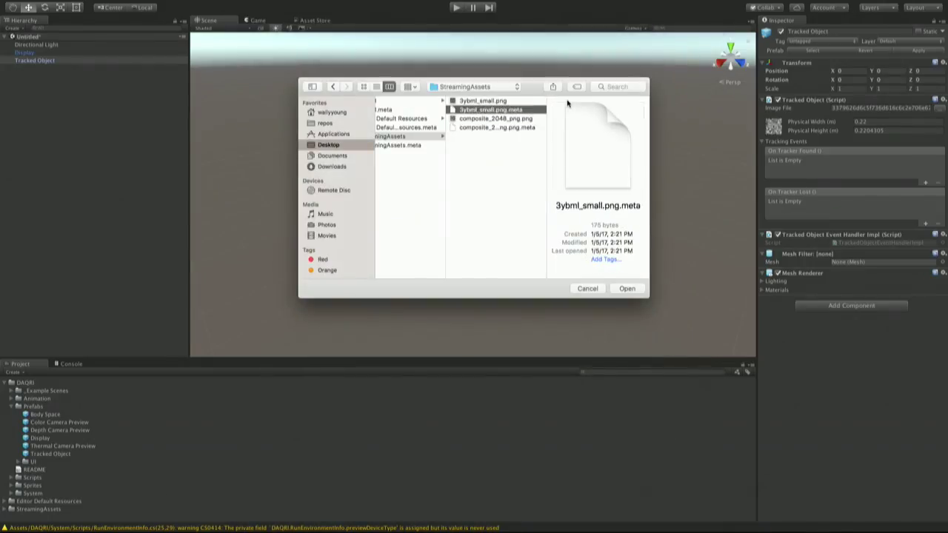
pyautogui.press('Return')
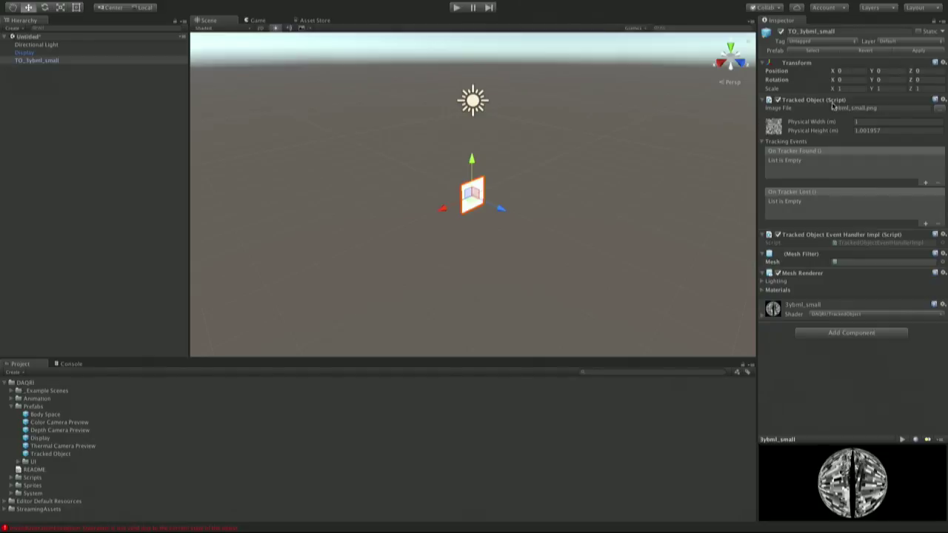
# Set the tracked object's physical width to 0.2 m.
pyautogui.click(864, 121)
pyautogui.write('.23')
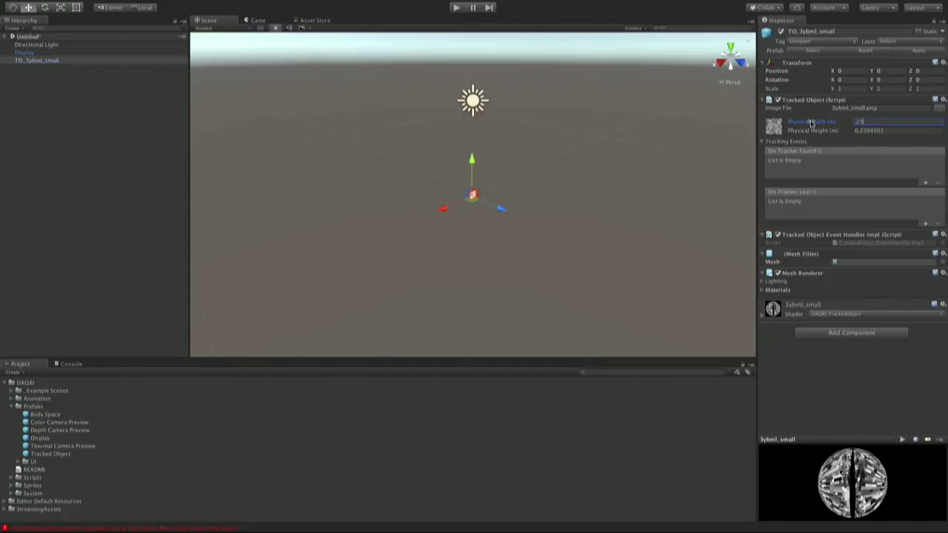
pyautogui.press('BackSpace')
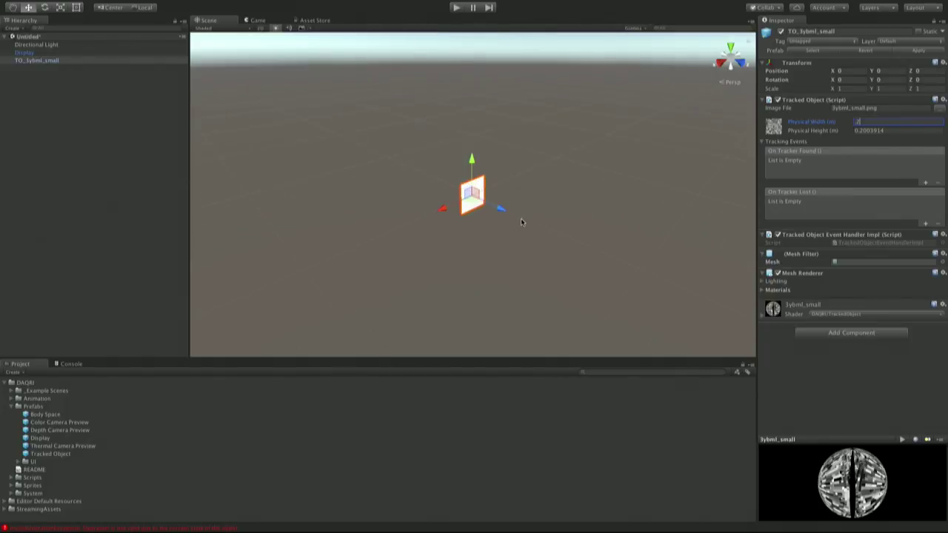
# Set the tracked object's Z position to 7 and frame its image side in the Scene view.
pyautogui.keyDown('alt'); pyautogui.moveTo(412, 234); pyautogui.dragTo(731, 207); pyautogui.keyUp('alt')
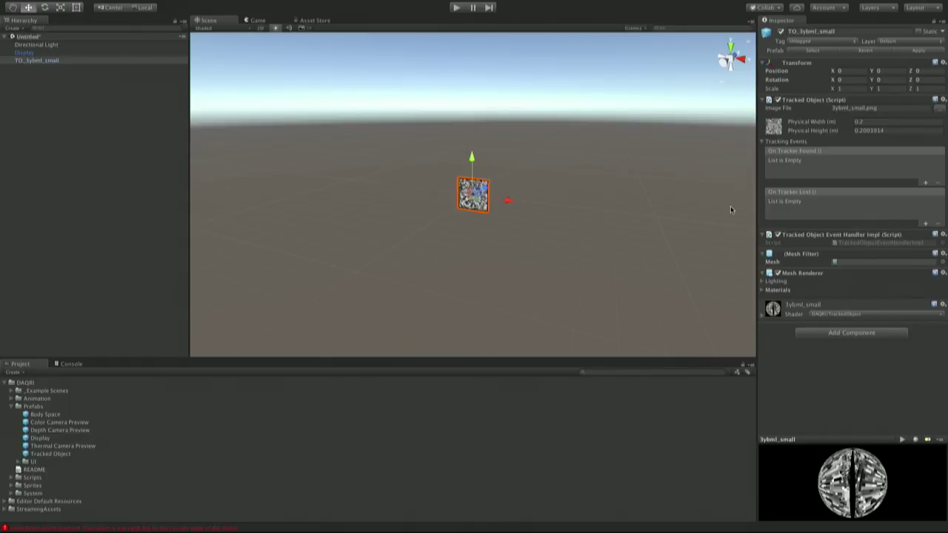
pyautogui.click(918, 70)
pyautogui.write('3')
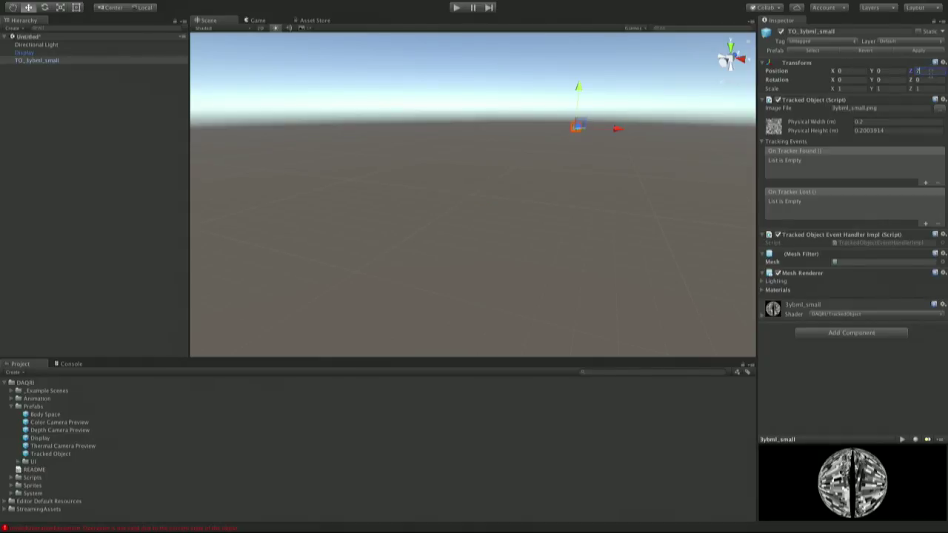
pyautogui.keyDown('alt'); pyautogui.moveTo(536, 191); pyautogui.dragTo(569, 158); pyautogui.keyUp('alt')
pyautogui.scroll(3, 563, 157)
pyautogui.scroll(-3, 554, 156)
pyautogui.press('f')
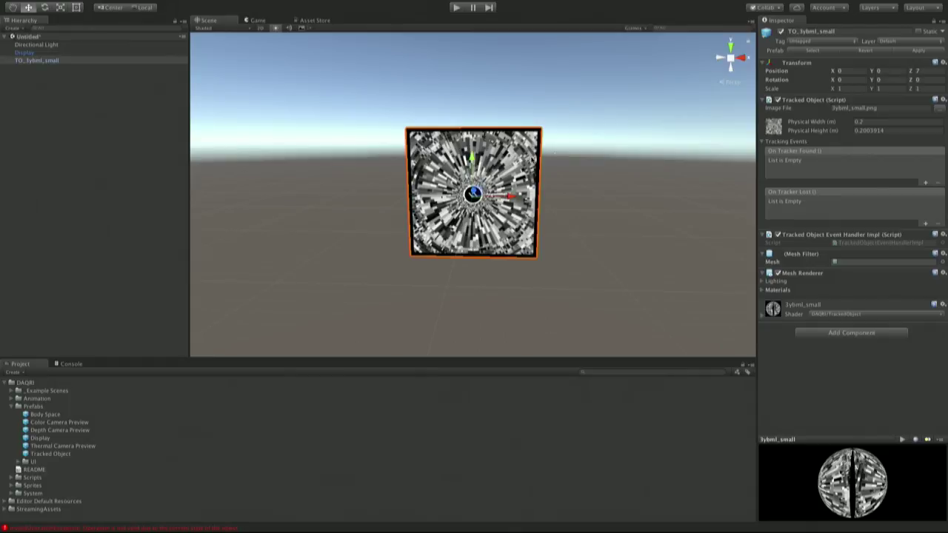
# Add the DESmartHelmet model from DAQRI/System/Resources/Meshes/Smart Helmet as a child of TO_3ybml_small.
pyautogui.click(11, 493)
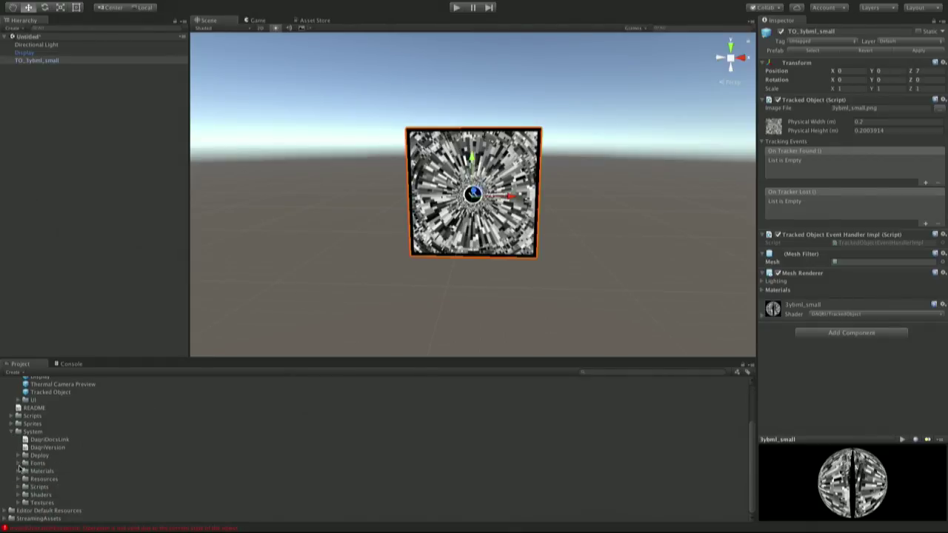
pyautogui.click(19, 479)
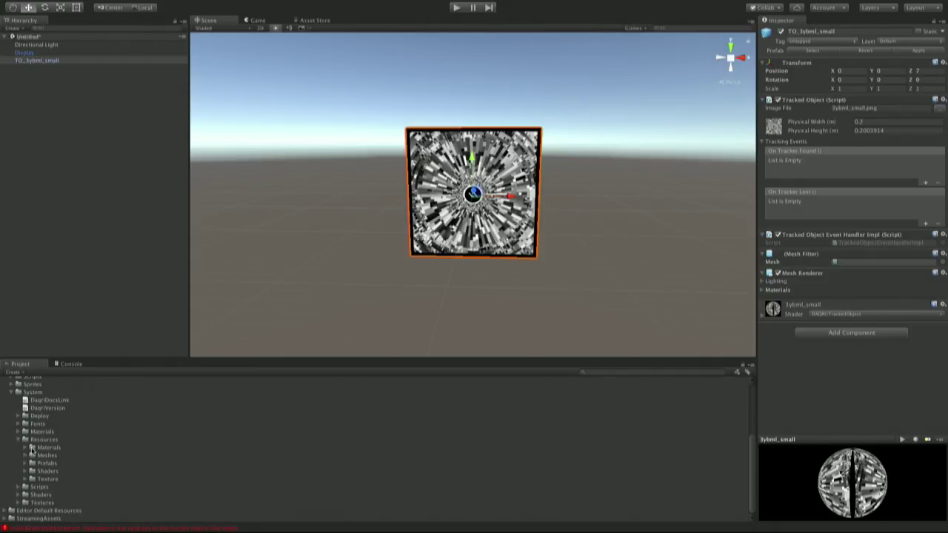
pyautogui.click(32, 455)
pyautogui.click(26, 455)
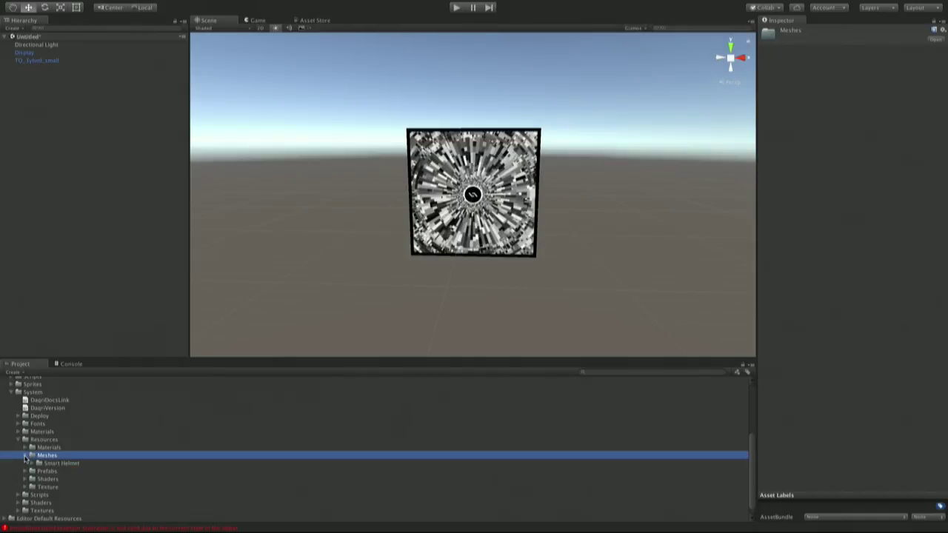
pyautogui.click(33, 463)
pyautogui.moveTo(51, 472); pyautogui.dragTo(43, 62)
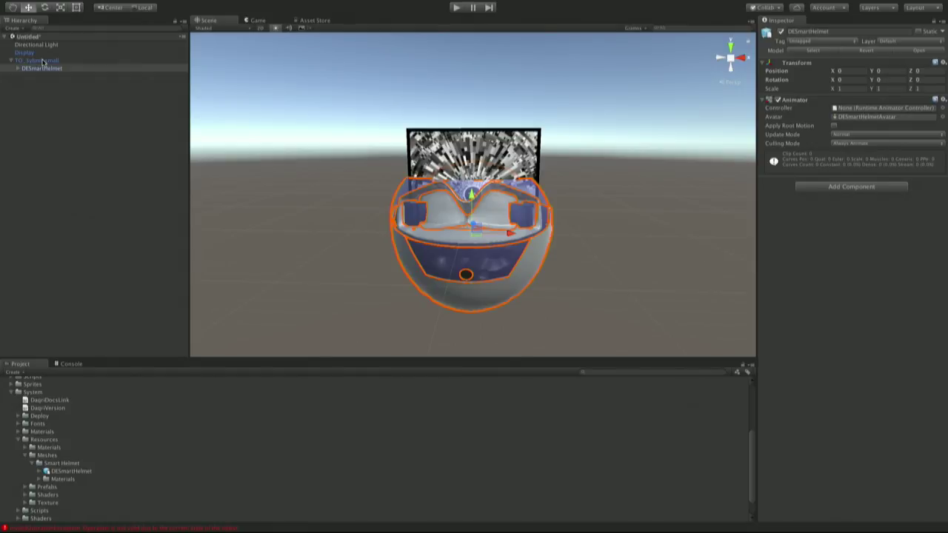
# Set the DESmartHelmet's X rotation to 90 and its scale to 0.5 on all three axes.
pyautogui.click(848, 79)
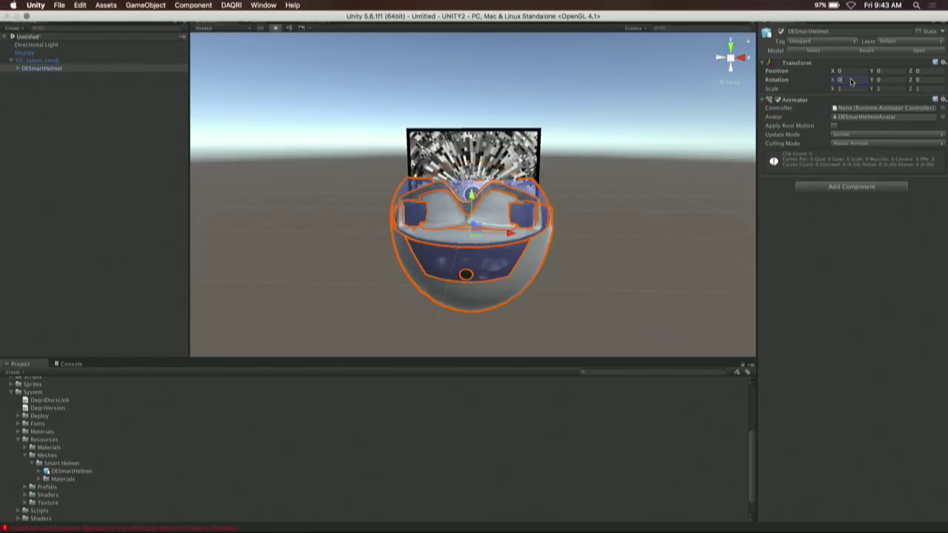
pyautogui.write('90')
pyautogui.click(854, 88)
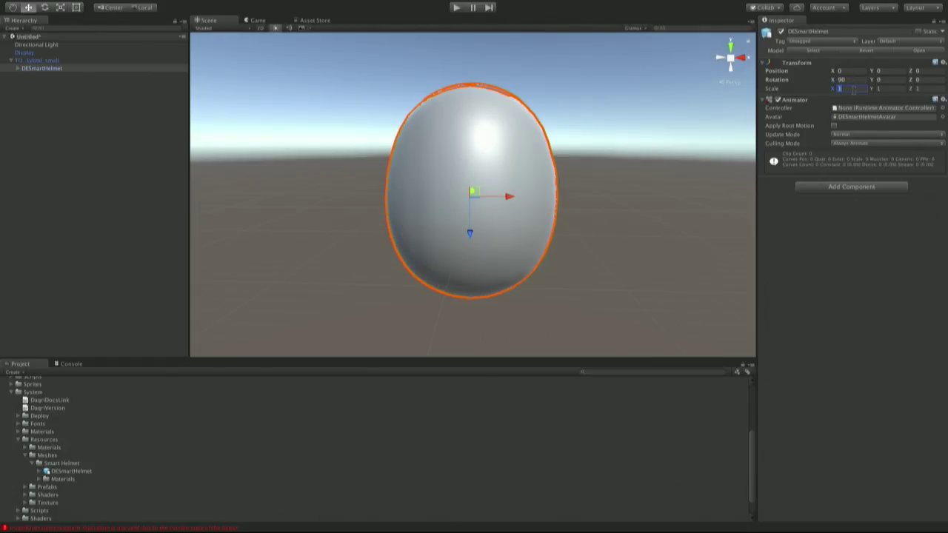
pyautogui.write('0.5')
pyautogui.press('Tab')
pyautogui.write('0.5')
pyautogui.press('Tab')
pyautogui.write('0.5')
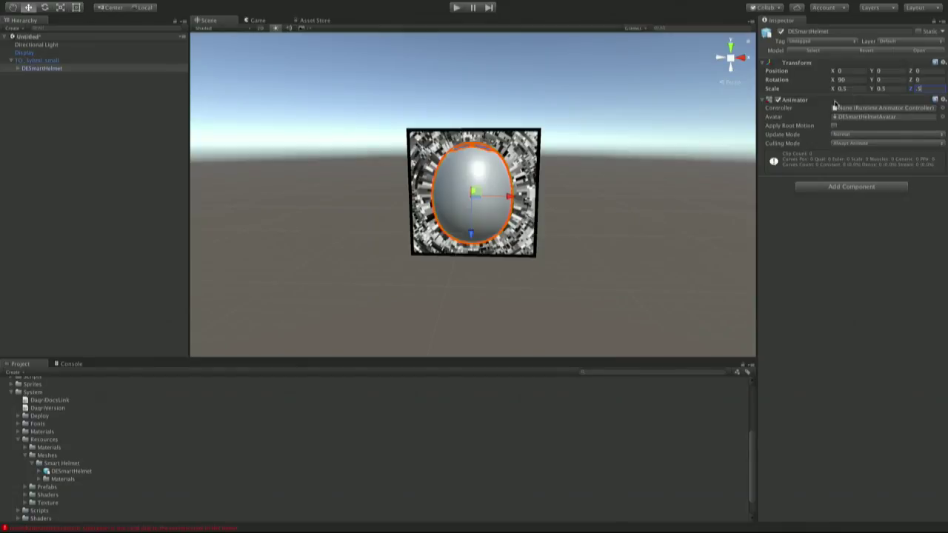
# Move the helmet slightly in front of the image, to a Z position of about -0.045, and run the scene in Play mode.
pyautogui.keyDown('alt'); pyautogui.moveTo(666, 190); pyautogui.dragTo(601, 166); pyautogui.keyUp('alt')
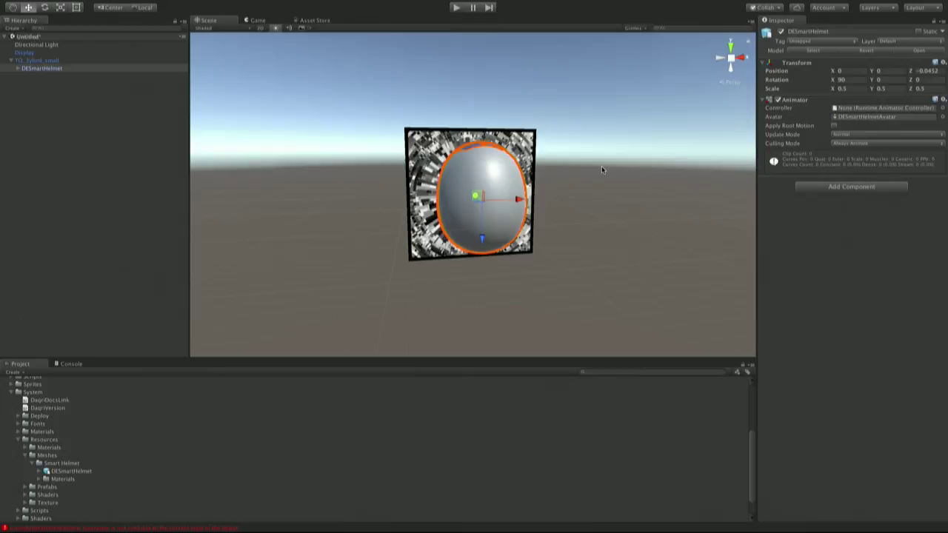
pyautogui.click(456, 8)
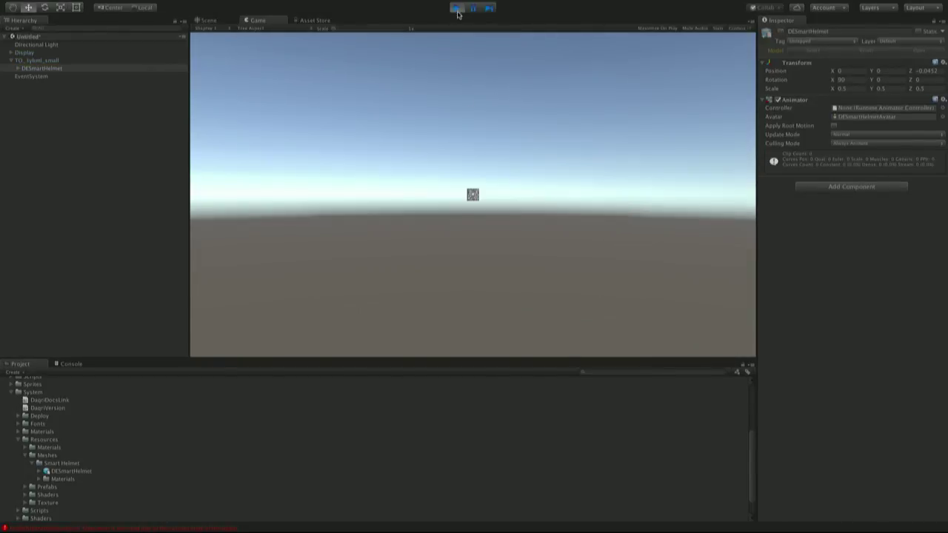
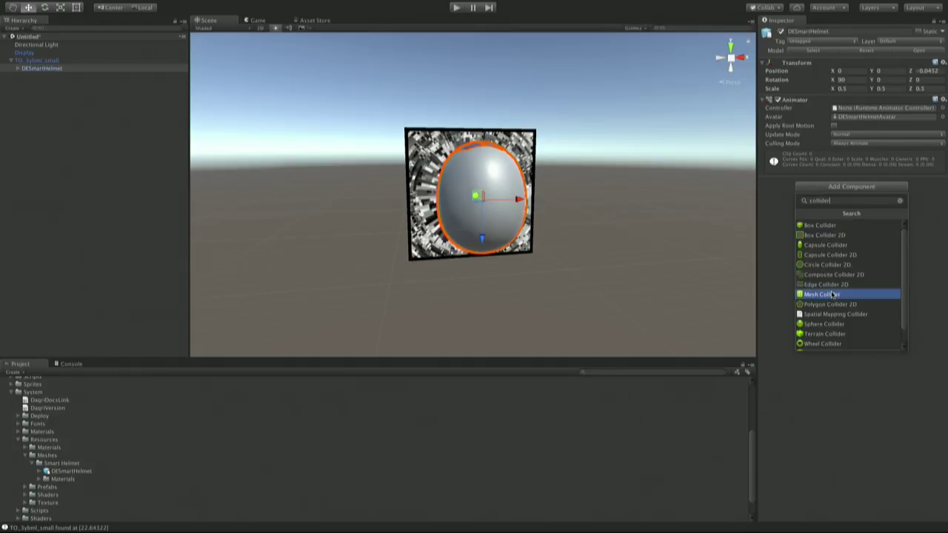
# Add a Sphere Collider to the DESmartHelmet and set its radius to 0.15.
pyautogui.click(823, 325)
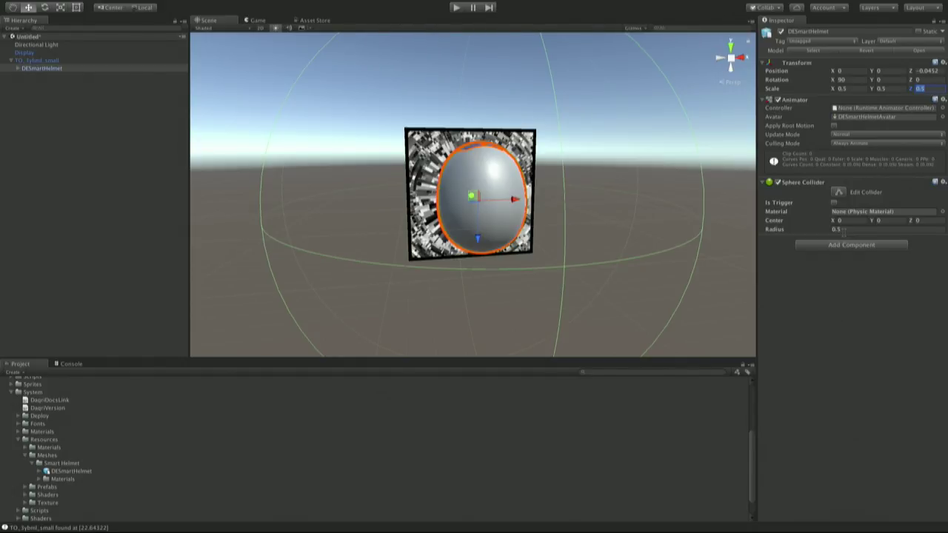
pyautogui.click(843, 231)
pyautogui.write('0.2')
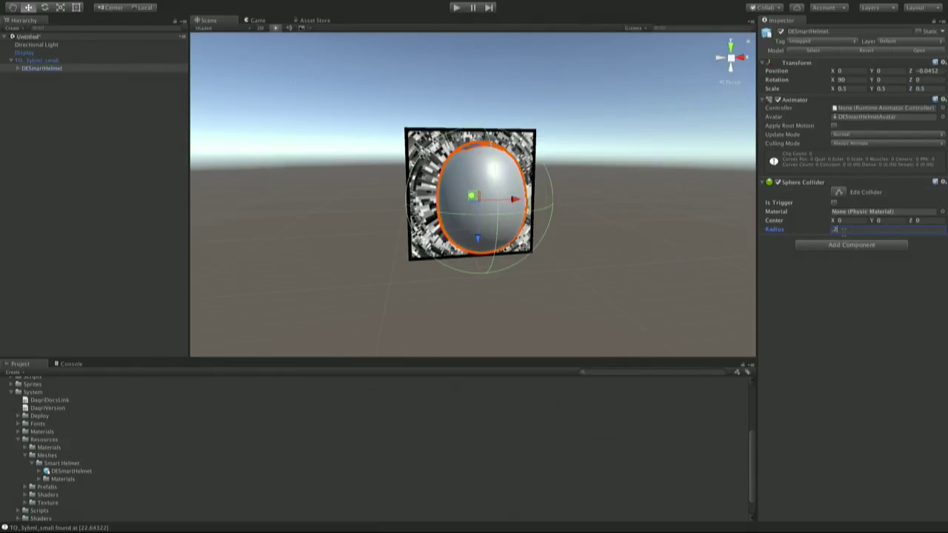
pyautogui.press('BackSpace')
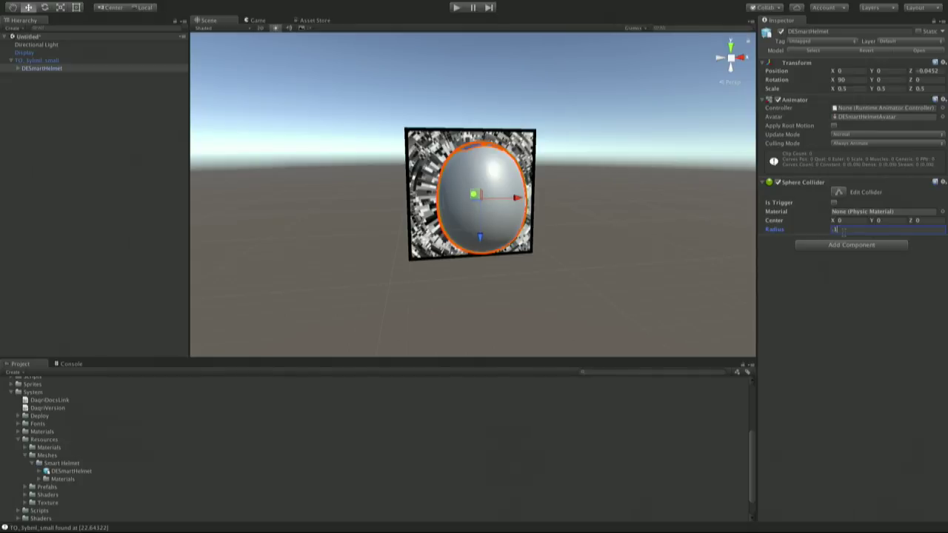
pyautogui.write('15')
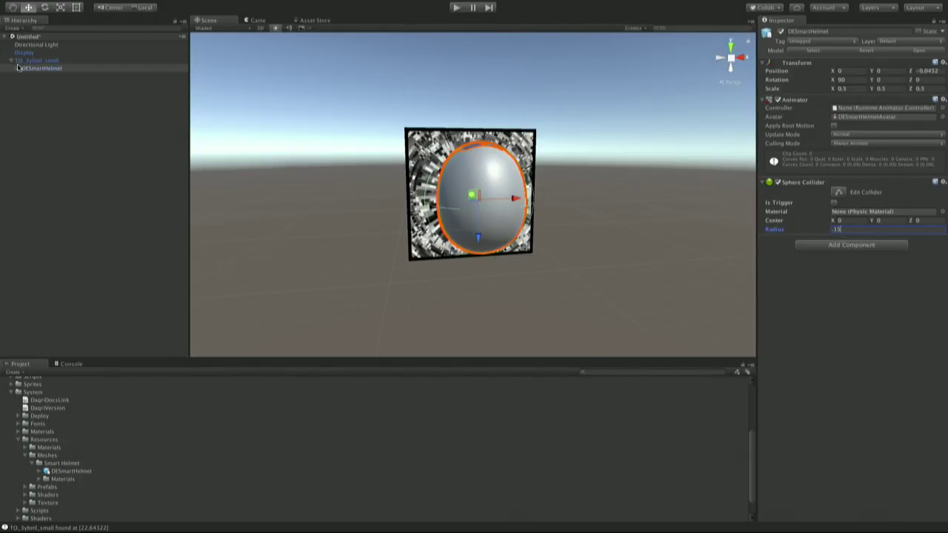
# Add an Event Trigger component to the DESmartHelmet.
pyautogui.click(848, 248)
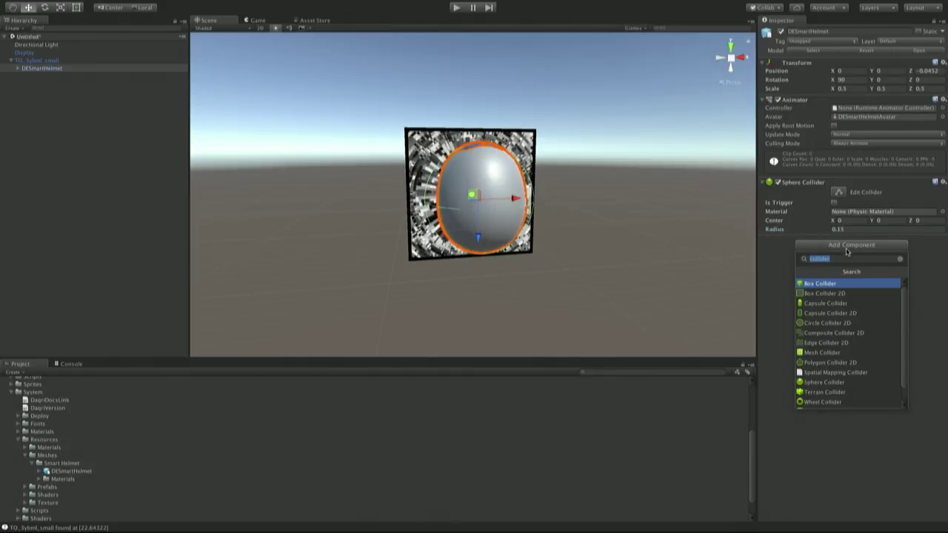
pyautogui.write('even')
pyautogui.press('Down')
pyautogui.press('Return')
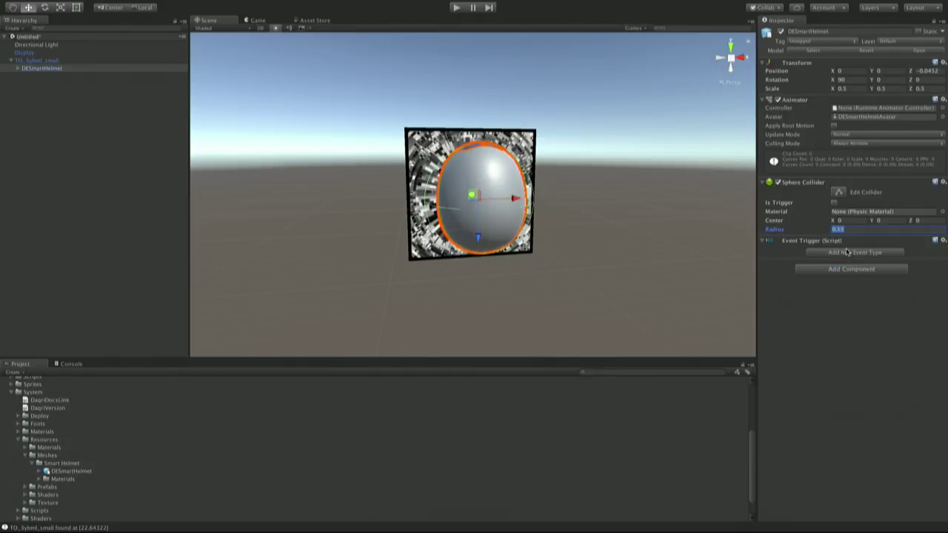
# Add a PointerEnter event to the Event Trigger with one entry that targets the helmet's shell_geo object.
pyautogui.click(848, 252)
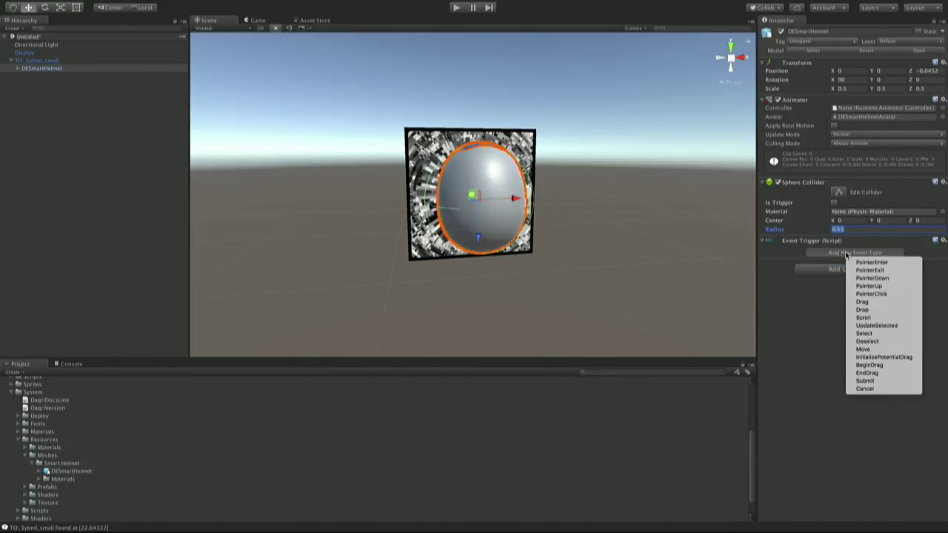
pyautogui.click(857, 262)
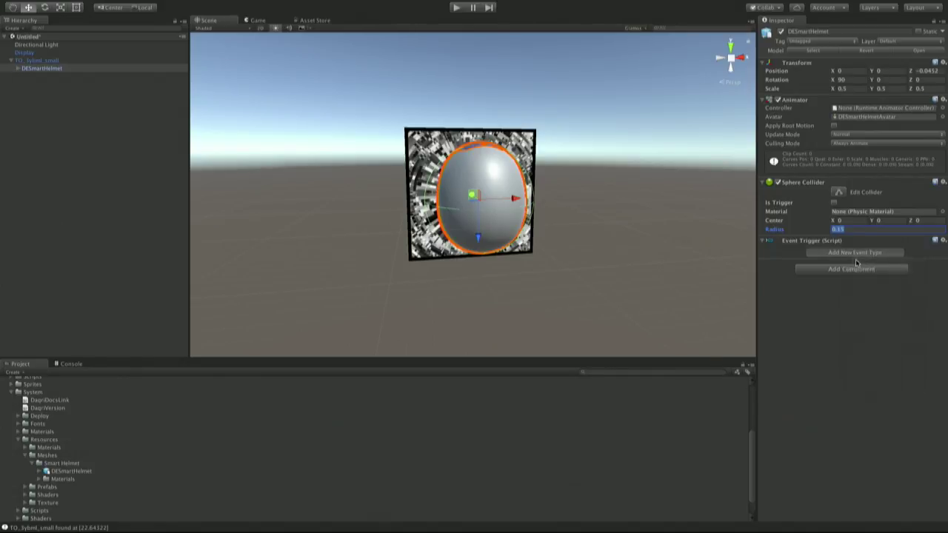
pyautogui.click(925, 284)
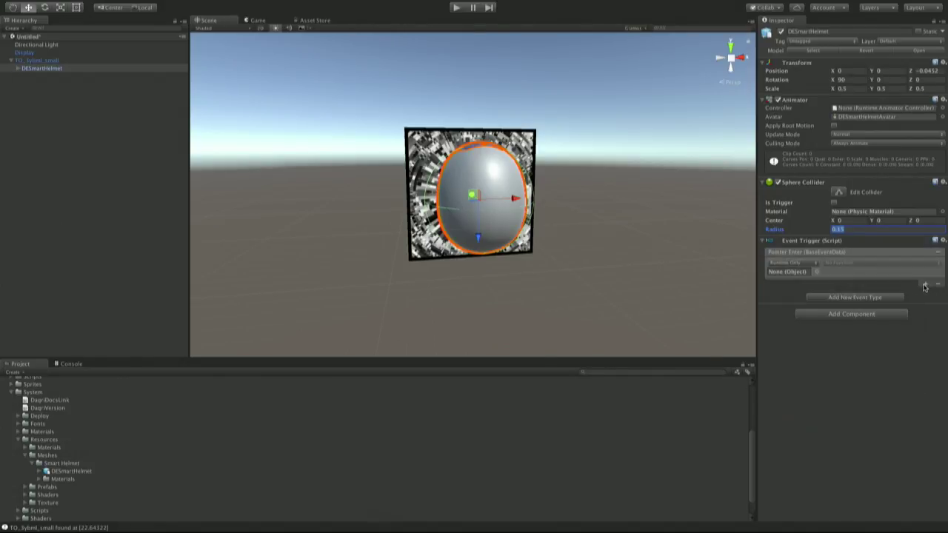
pyautogui.click(18, 69)
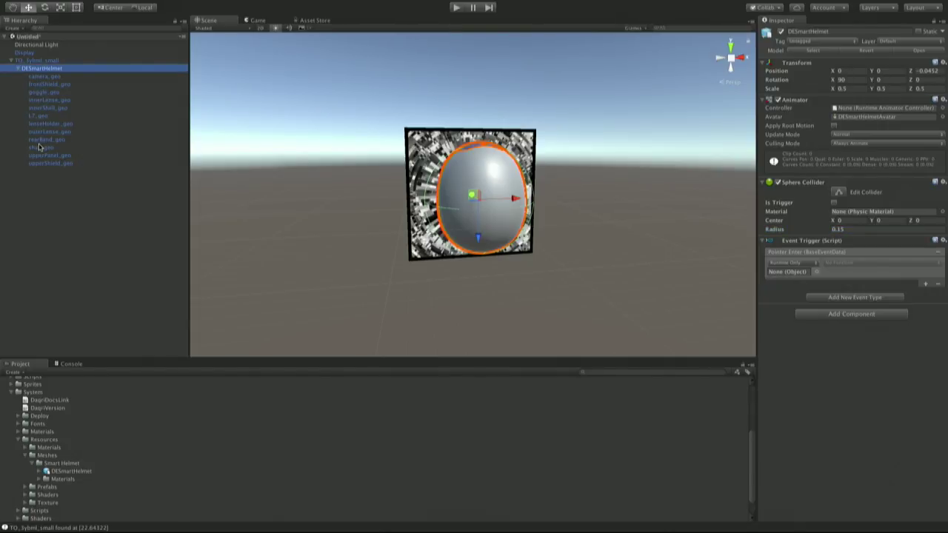
pyautogui.moveTo(40, 148); pyautogui.dragTo(785, 276)
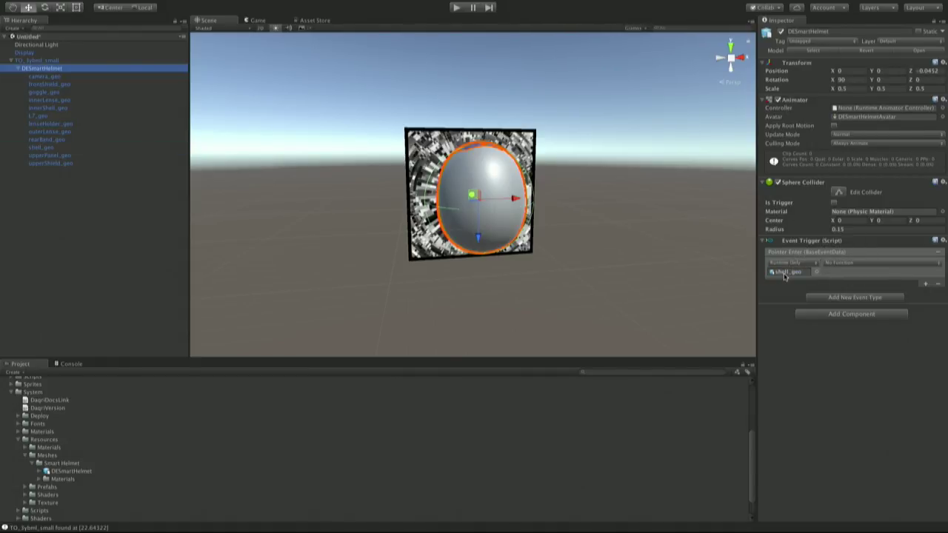
# Create a new material with the default name in the Smart Helmet folder.
pyautogui.click(51, 463)
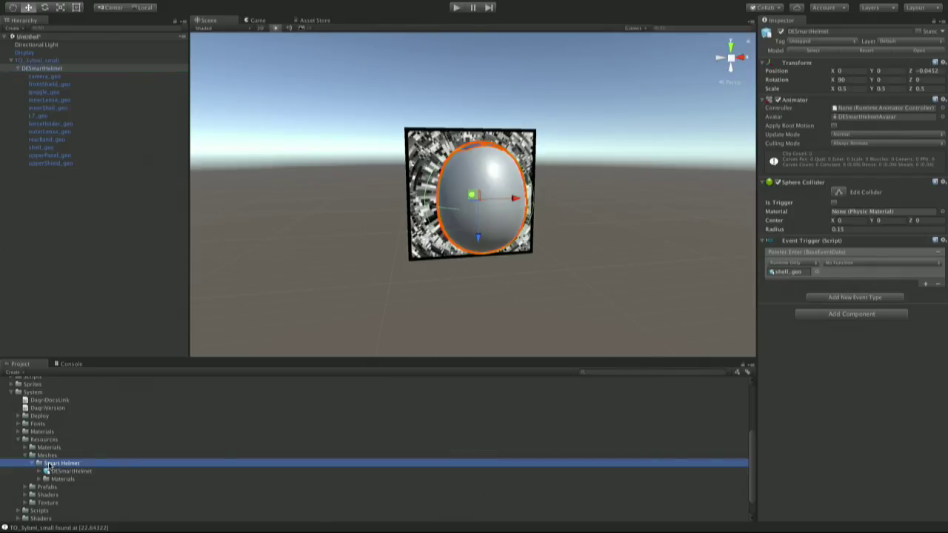
pyautogui.click(11, 372)
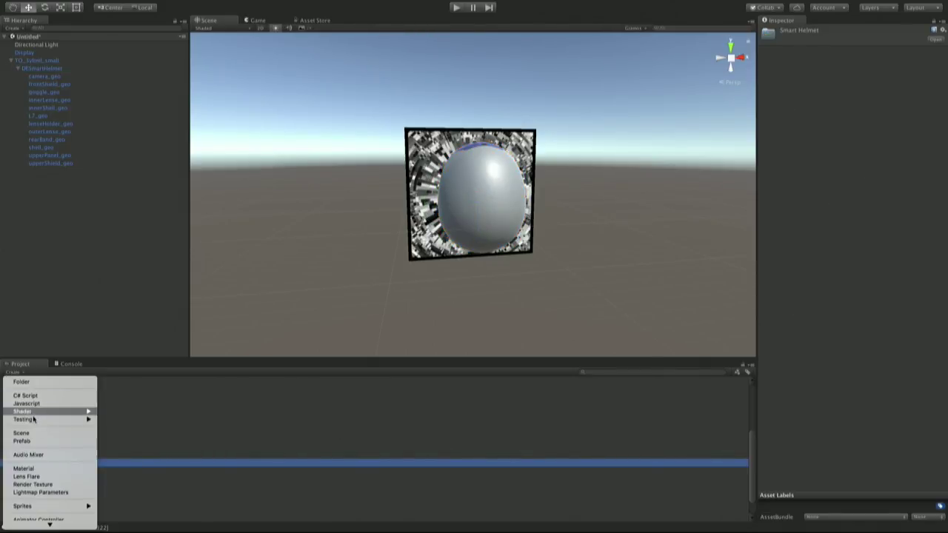
pyautogui.scroll(-1, 52, 440)
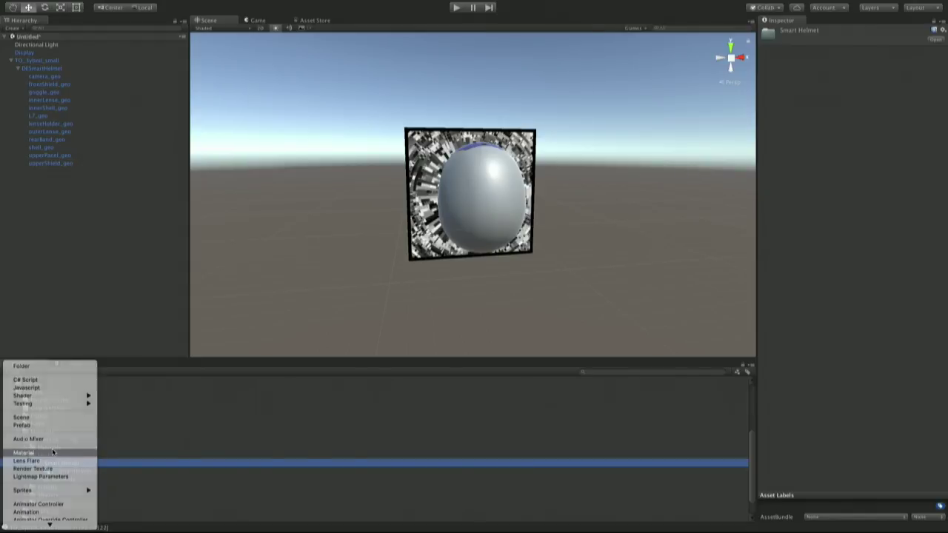
pyautogui.click(53, 452)
pyautogui.press('Return')
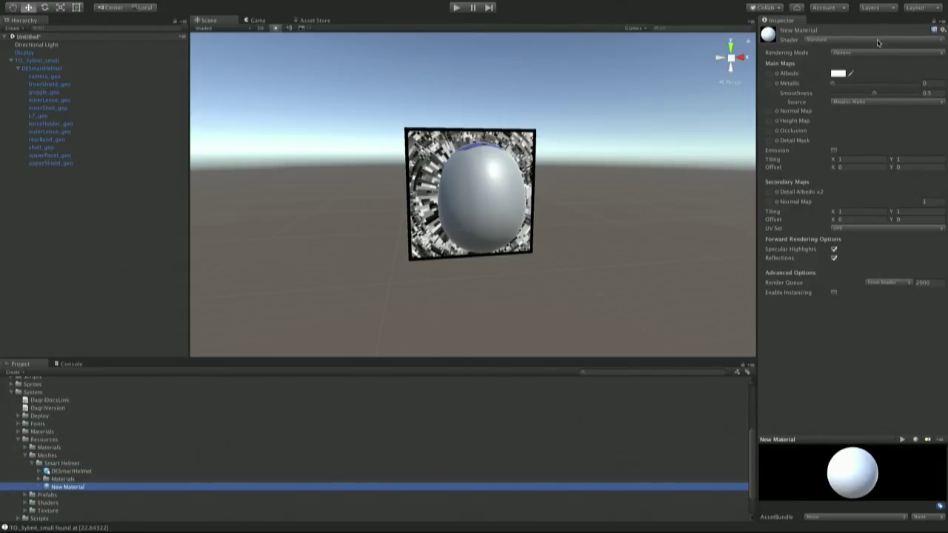
# Set the new material's albedo color to bright red and close the color picker.
pyautogui.click(838, 79)
pyautogui.click(838, 76)
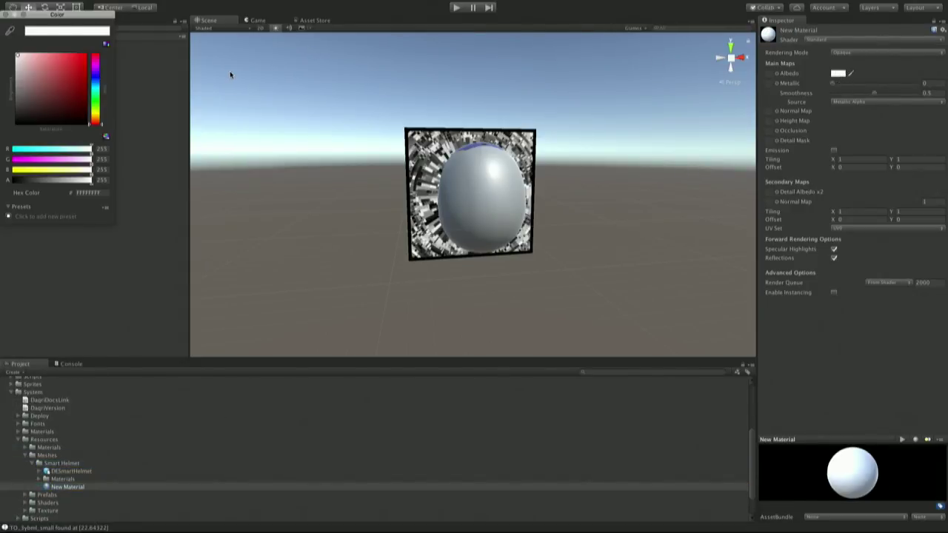
pyautogui.moveTo(54, 99); pyautogui.dragTo(86, 54)
pyautogui.click(5, 13)
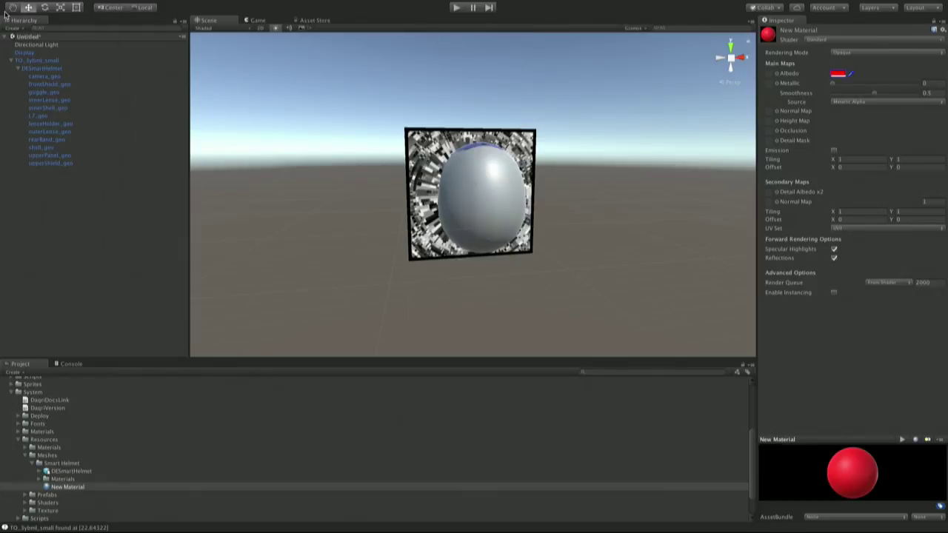
# Make the DESmartHelmet's PointerEnter event set shell_geo's MeshRenderer material to New Material, keeping only that one entry.
pyautogui.click(34, 60)
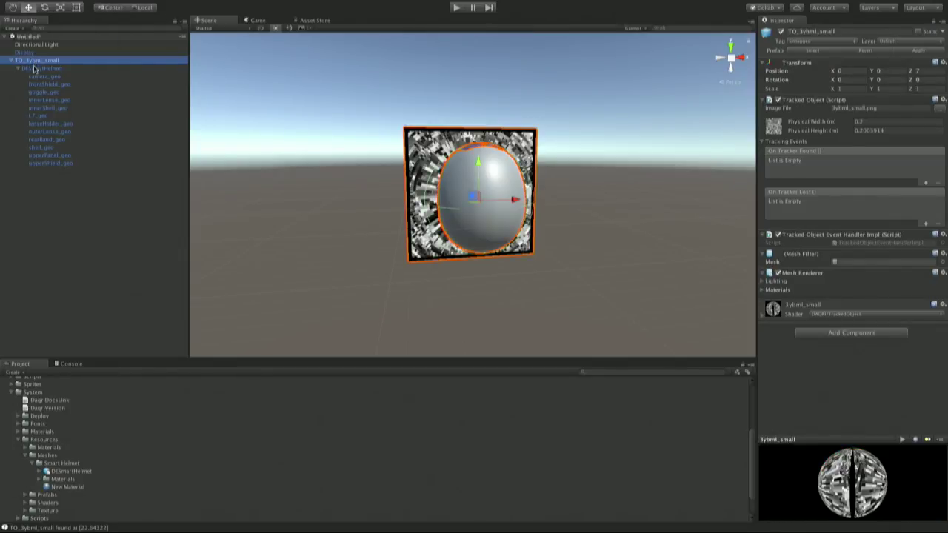
pyautogui.click(34, 68)
pyautogui.click(842, 265)
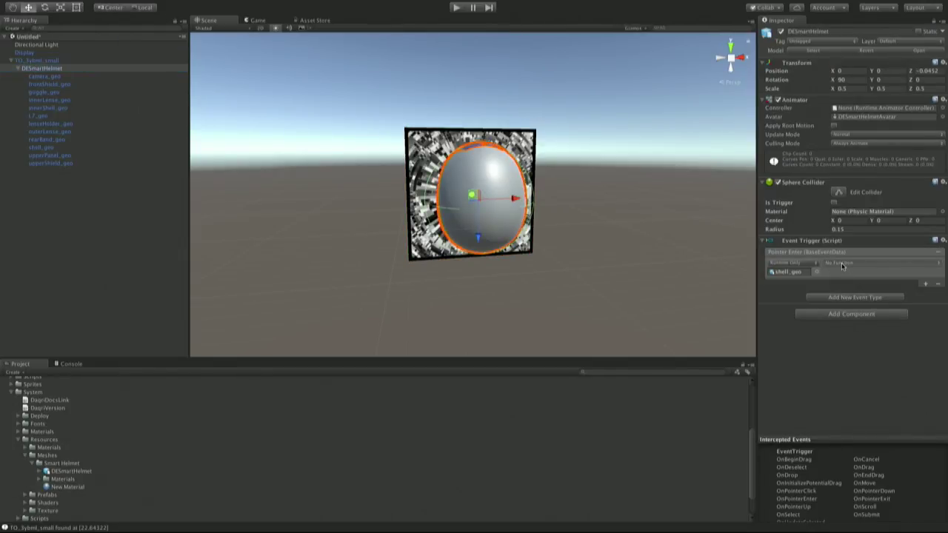
pyautogui.moveTo(845, 295)
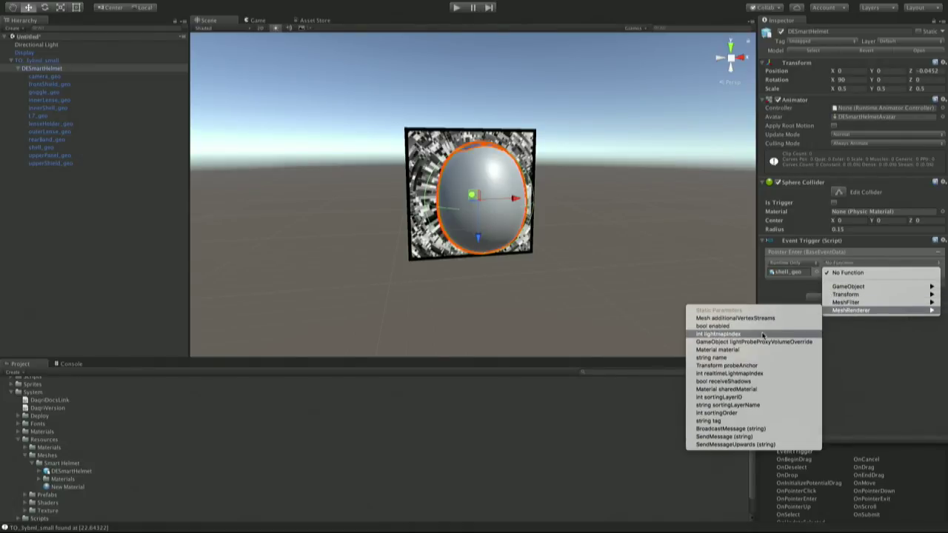
pyautogui.click(761, 349)
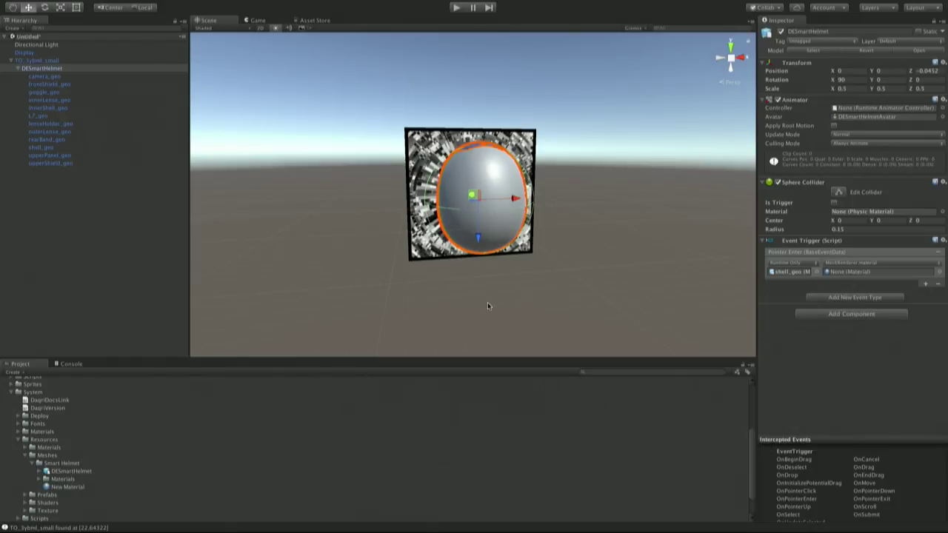
pyautogui.moveTo(63, 489); pyautogui.dragTo(841, 275)
pyautogui.click(925, 284)
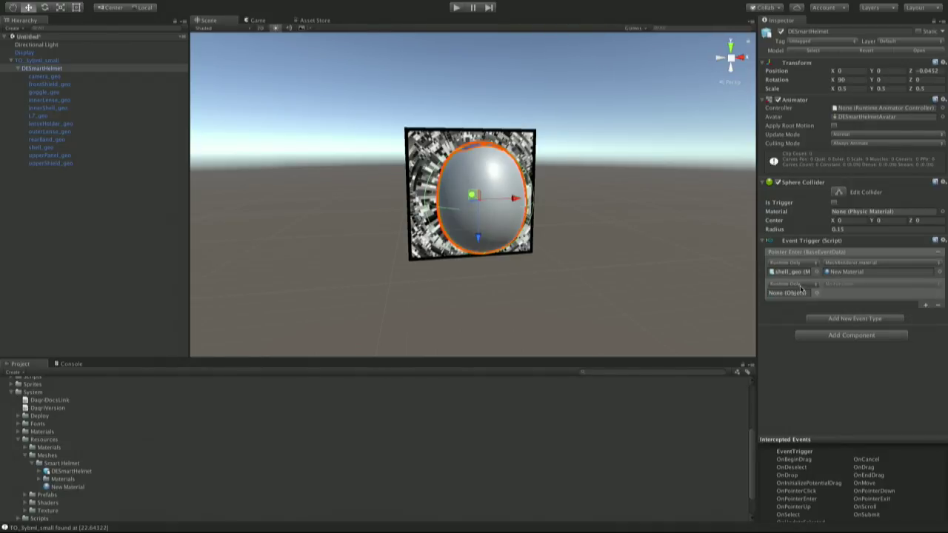
pyautogui.click(938, 305)
# Add a PointerExit event that sets shell_geo's MeshRenderer material to lambert1, and test the helmet in play mode.
pyautogui.click(877, 298)
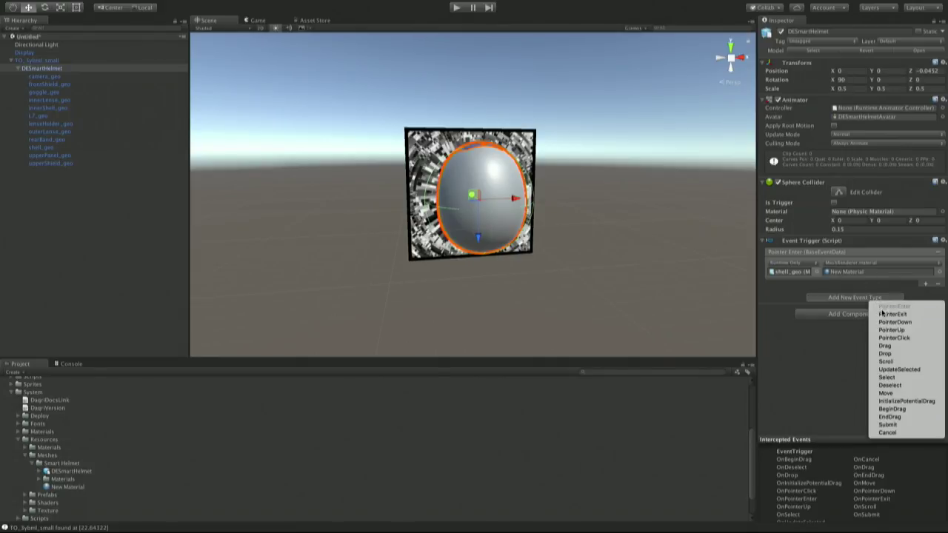
pyautogui.click(885, 315)
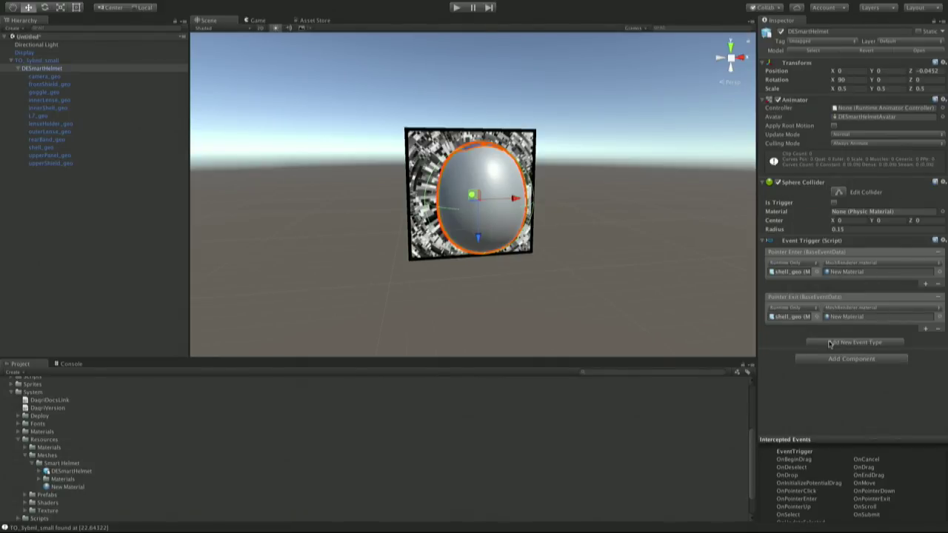
pyautogui.click(39, 479)
pyautogui.scroll(-3, 40, 482)
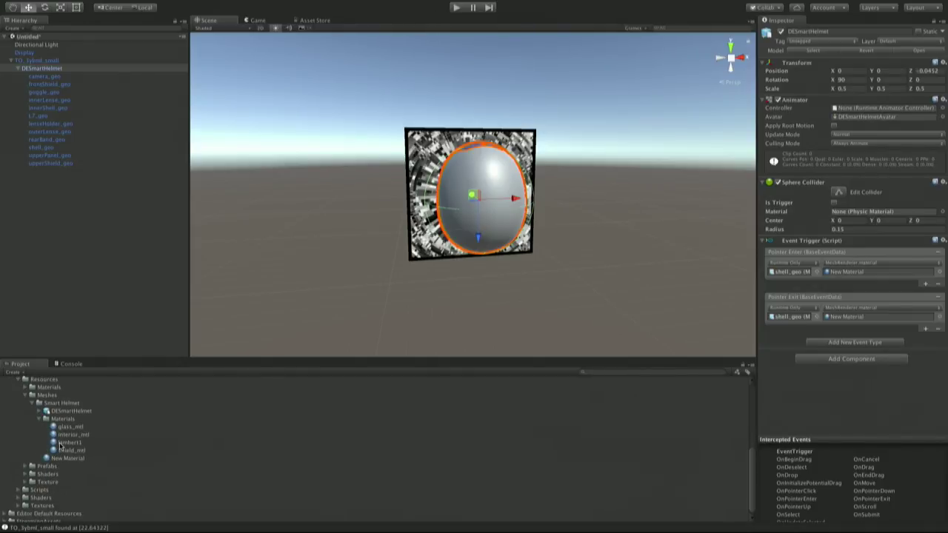
pyautogui.moveTo(67, 443); pyautogui.dragTo(842, 320)
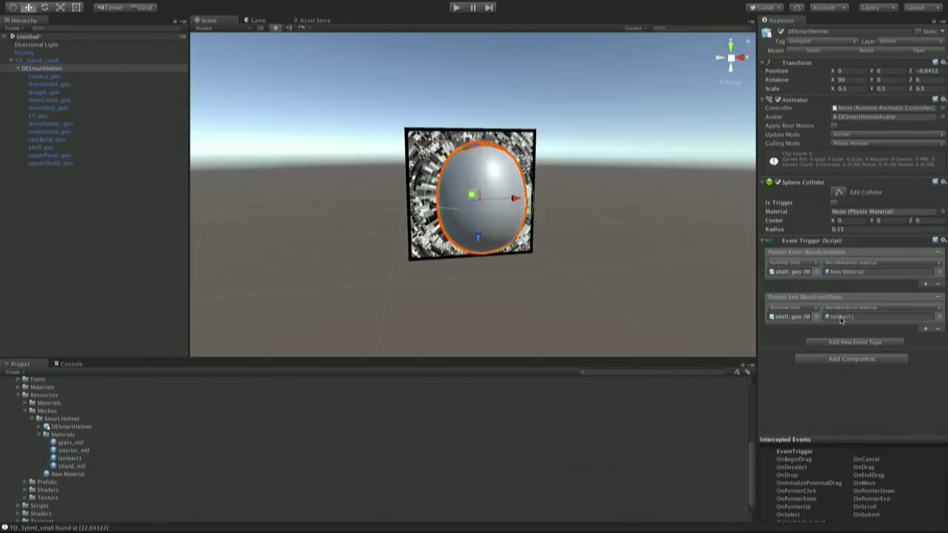
pyautogui.click(457, 8)
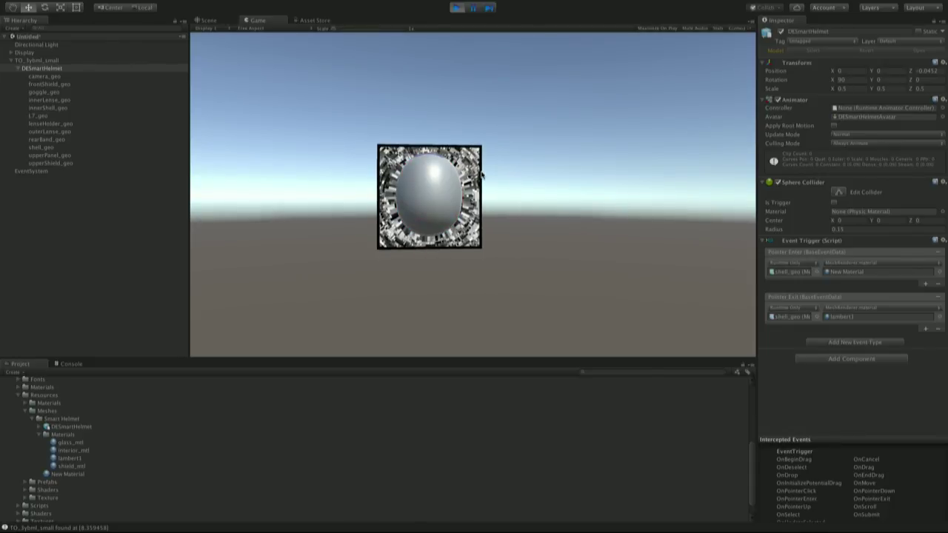
pyautogui.hotkey('ctrl', 'p')
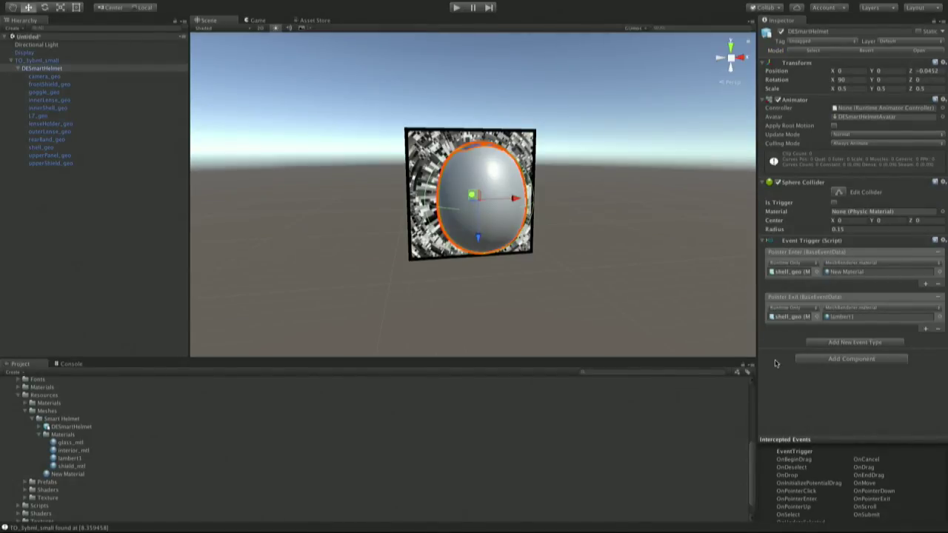
# Add a PointerClick event to the Event Trigger and duplicate New Material with a bright green albedo color.
pyautogui.click(840, 343)
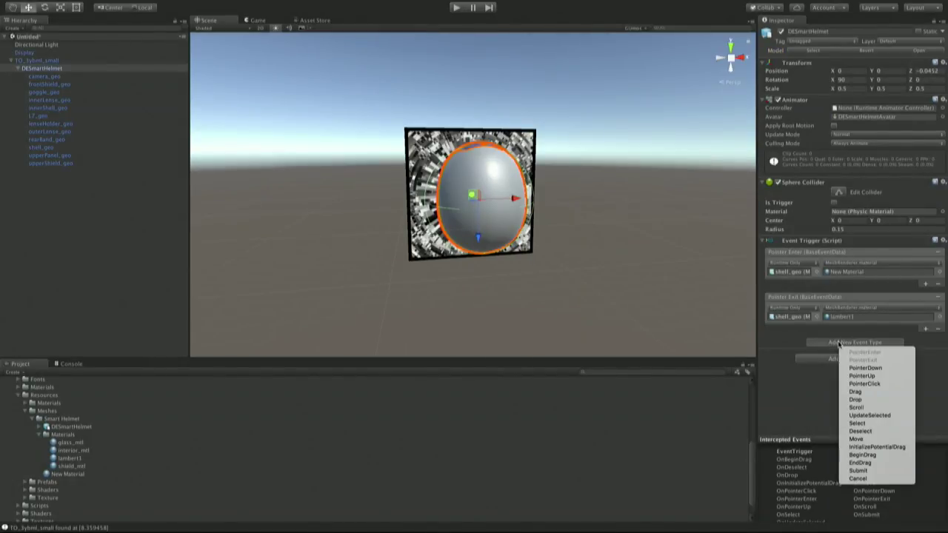
pyautogui.click(861, 383)
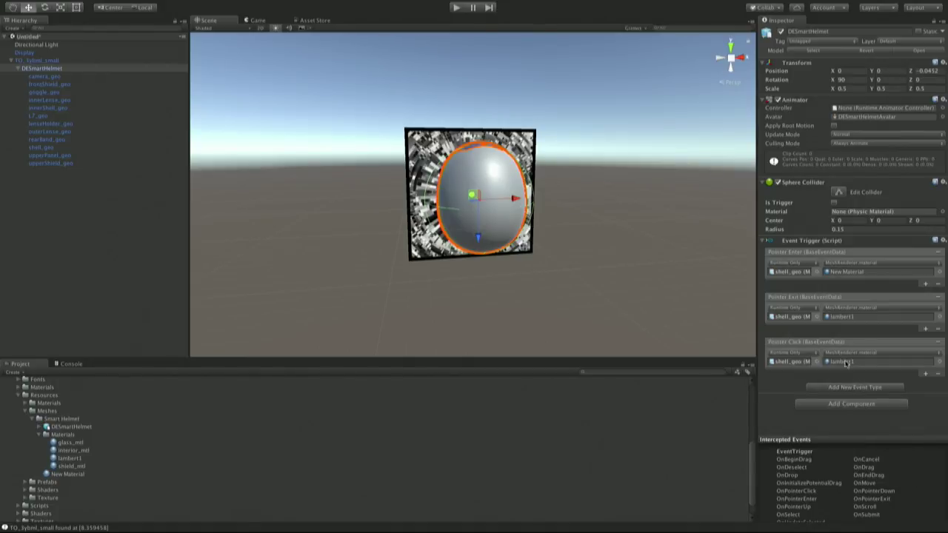
pyautogui.click(64, 474)
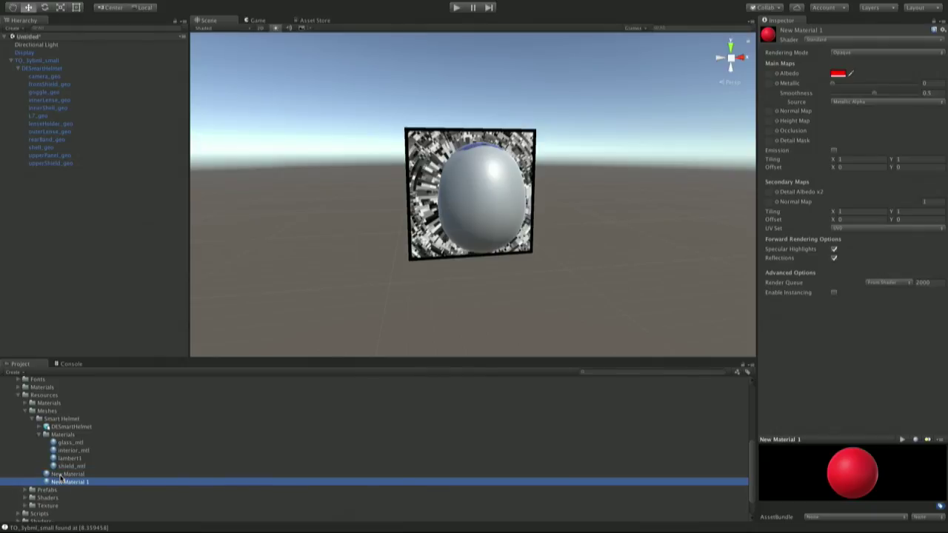
pyautogui.click(840, 75)
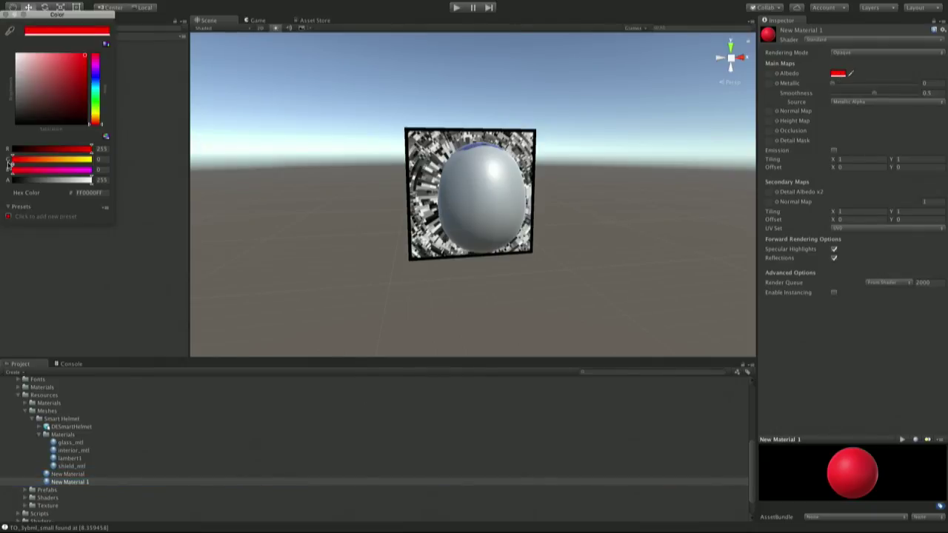
pyautogui.click(97, 102)
pyautogui.click(3, 14)
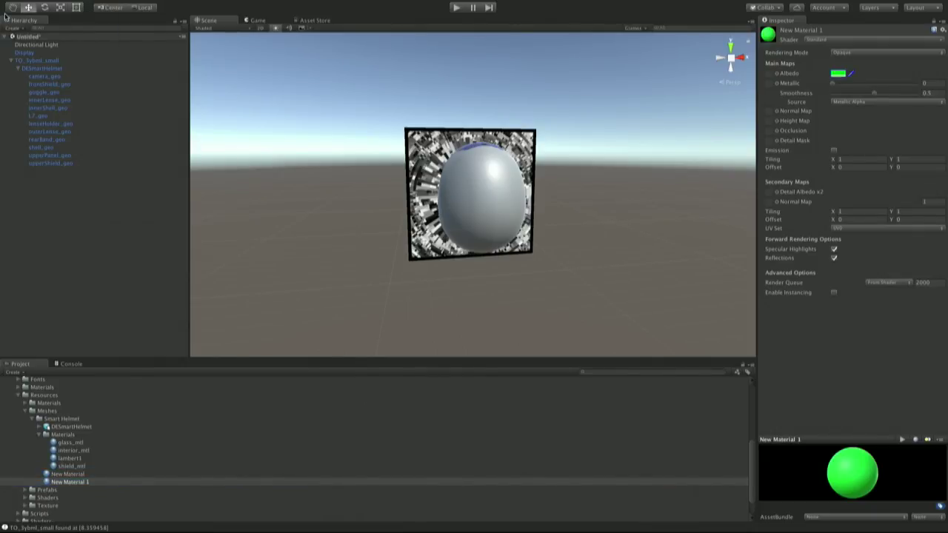
# Assign the green New Material 1 to the DESmartHelmet's PointerClick entry and test the pointer events in play mode.
pyautogui.click(33, 61)
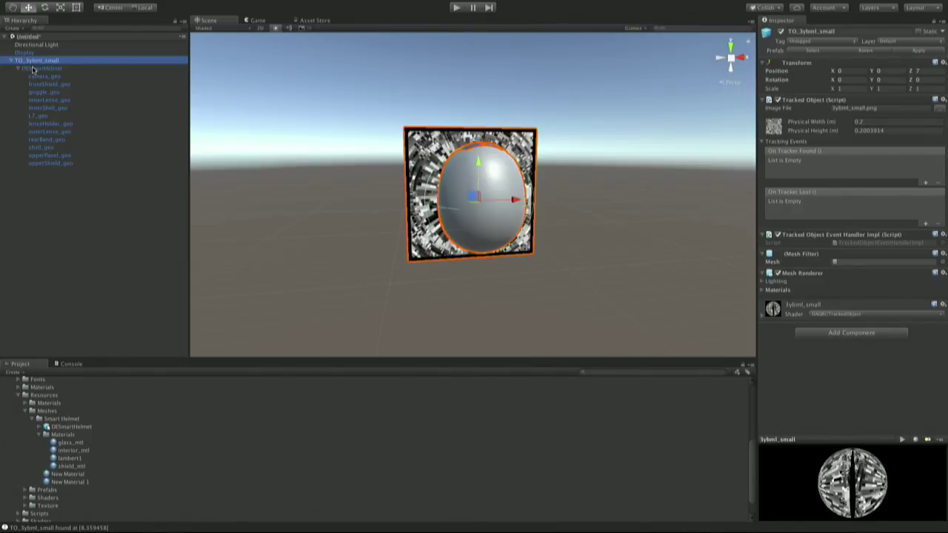
pyautogui.click(32, 68)
pyautogui.moveTo(67, 482); pyautogui.dragTo(915, 366)
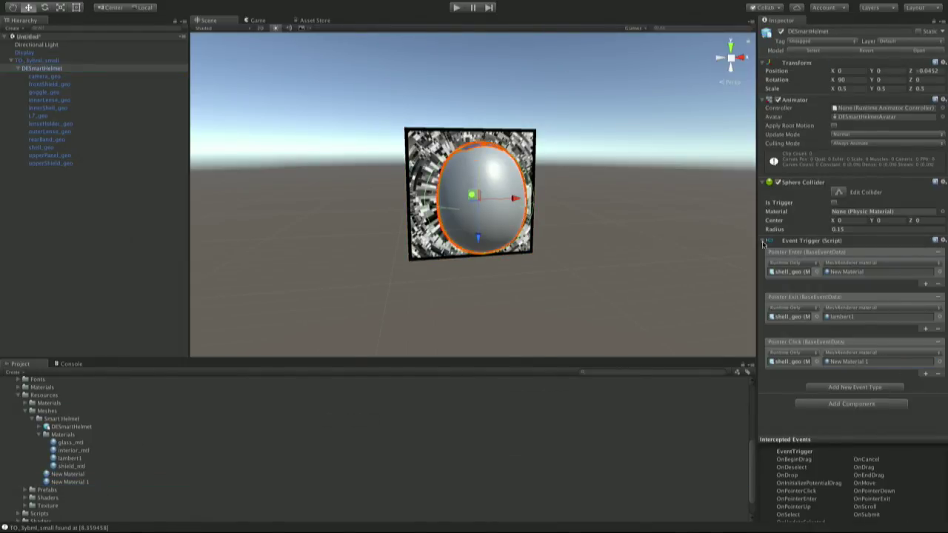
pyautogui.click(456, 7)
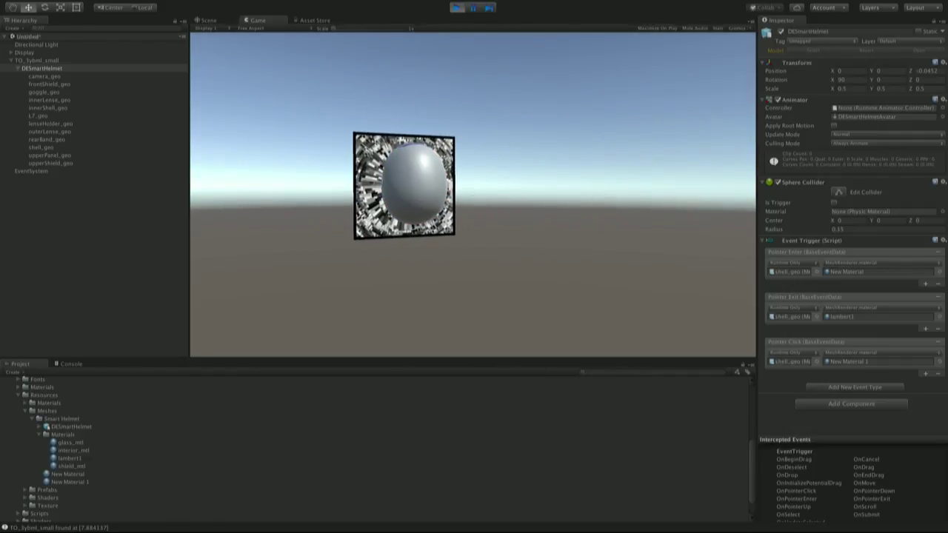
pyautogui.click(473, 194)
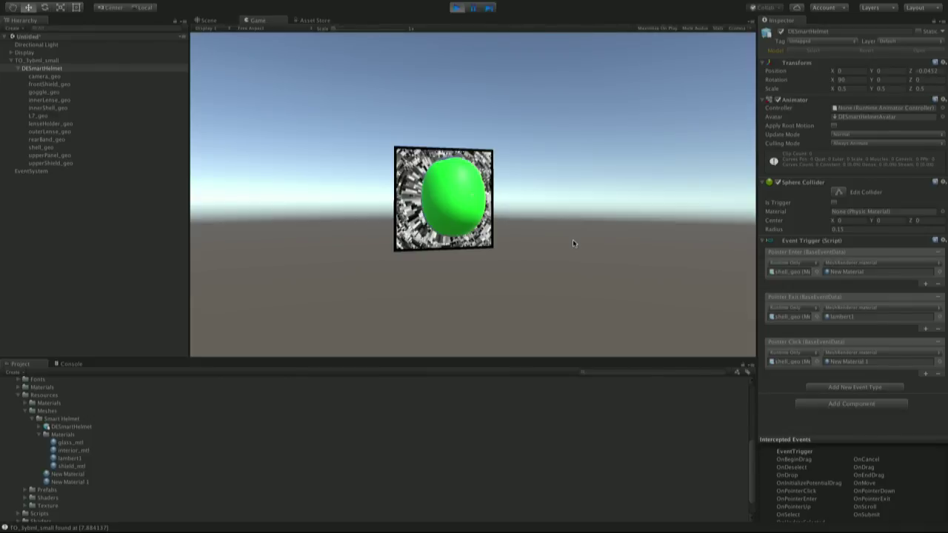
pyautogui.hotkey('ctrl', 'p')
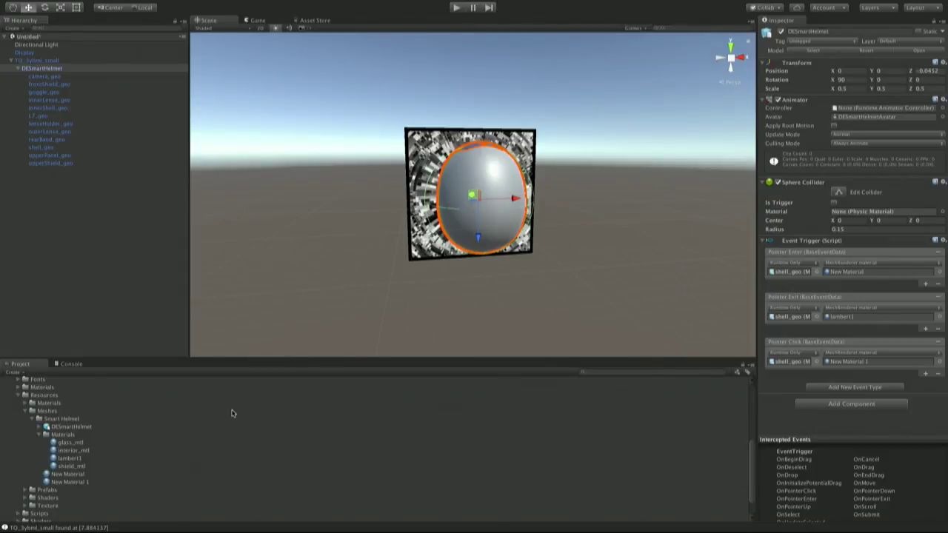
# Open the Reticle Interaction Example scene from the _Example Scenes folder without saving the current scene.
pyautogui.scroll(-2, 234, 414)
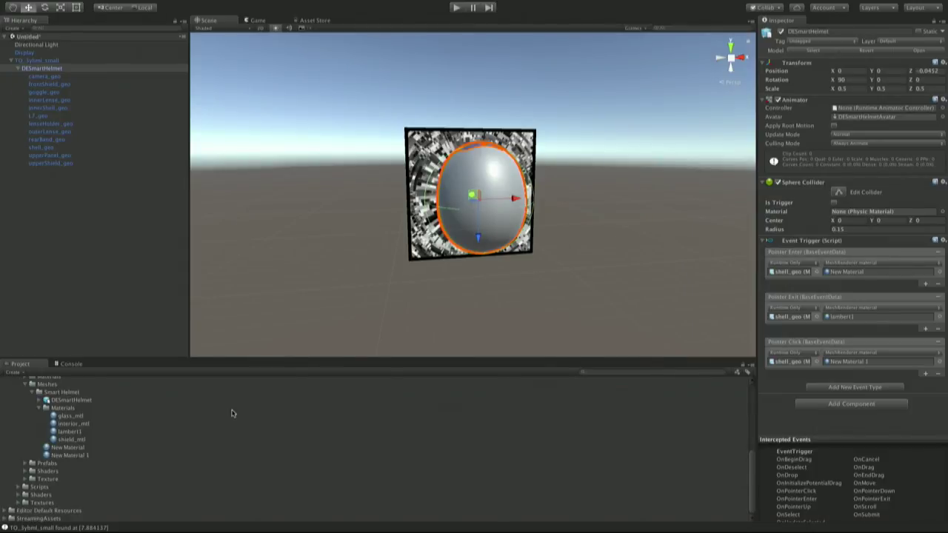
pyautogui.scroll(2, 39, 424)
pyautogui.click(24, 411)
pyautogui.scroll(4, 24, 411)
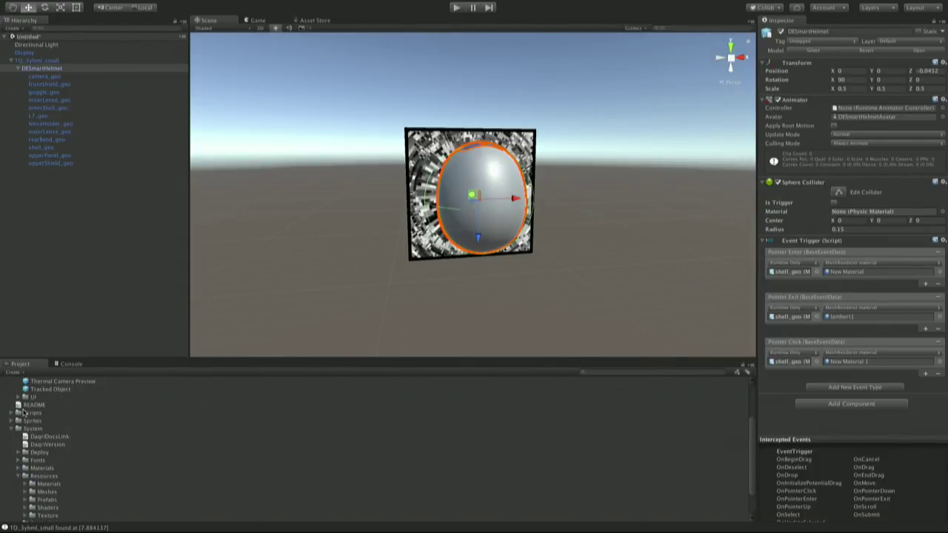
pyautogui.scroll(5, 25, 414)
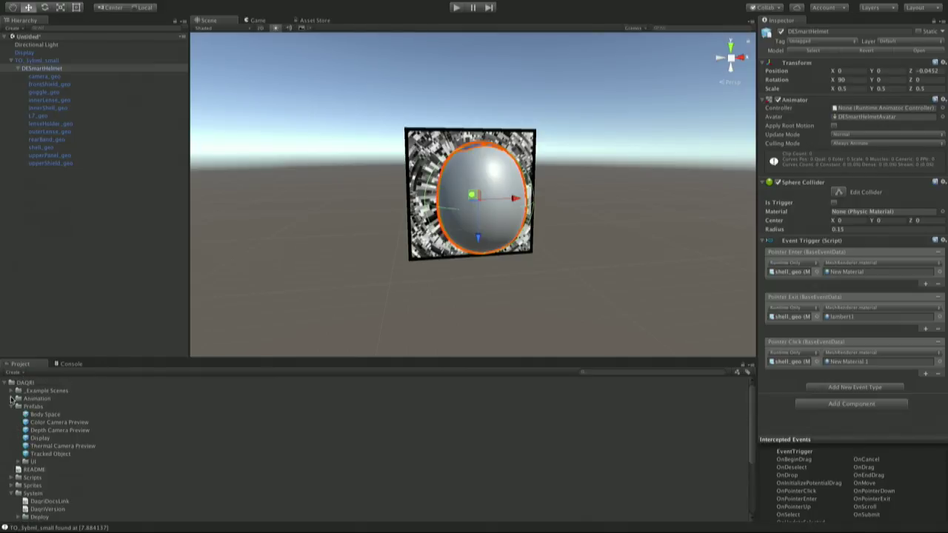
pyautogui.click(10, 391)
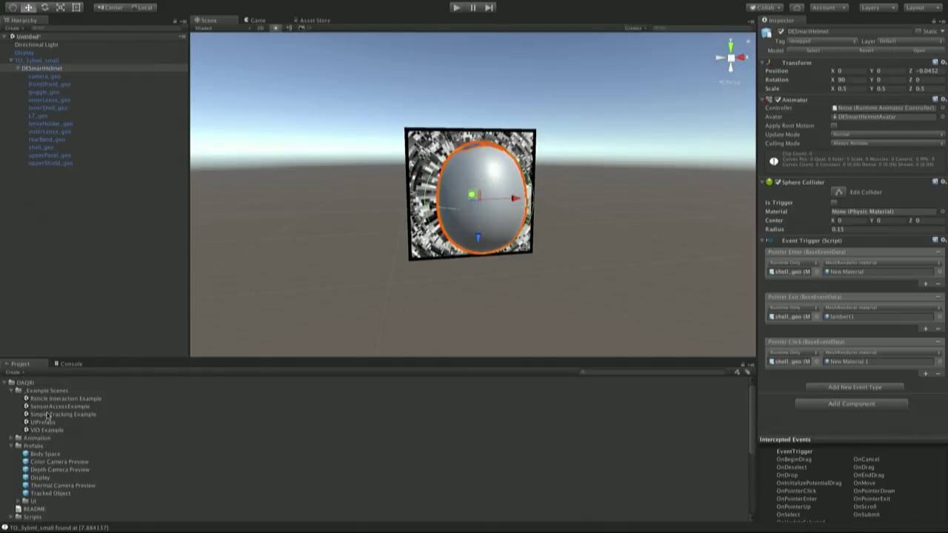
pyautogui.doubleClick(54, 400)
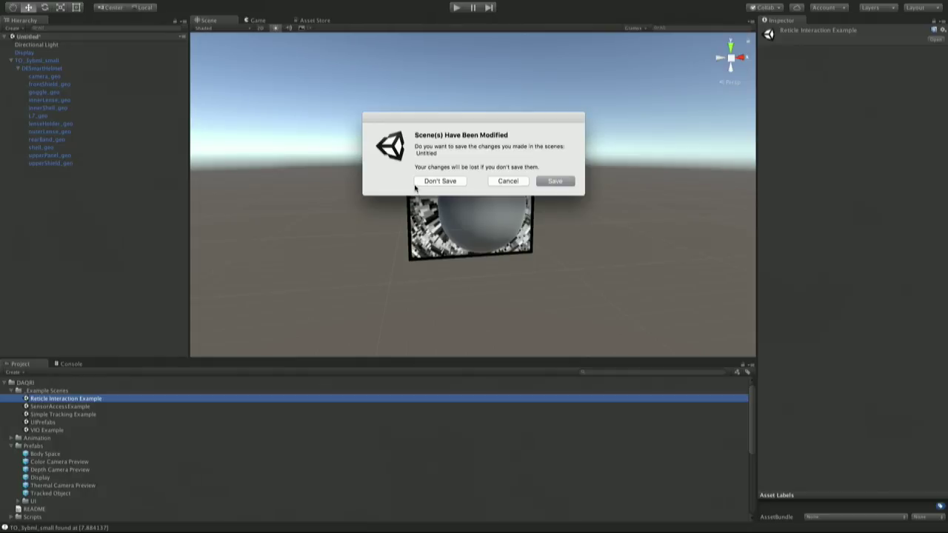
pyautogui.click(419, 179)
# Run the Reticle Interaction Example in play mode, enter random text in its input field and stop playback.
pyautogui.click(455, 9)
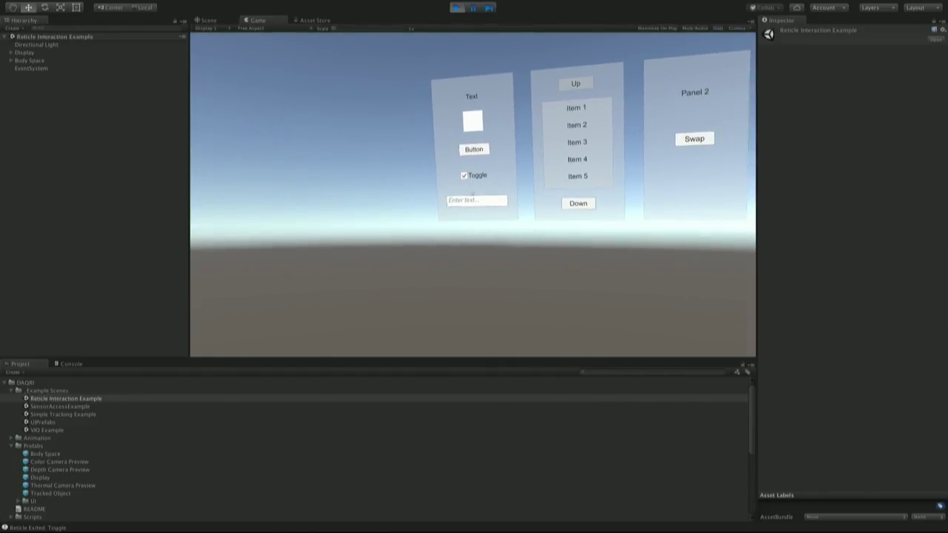
pyautogui.write('idfaj;sdkfja;lsdkj;lkas')
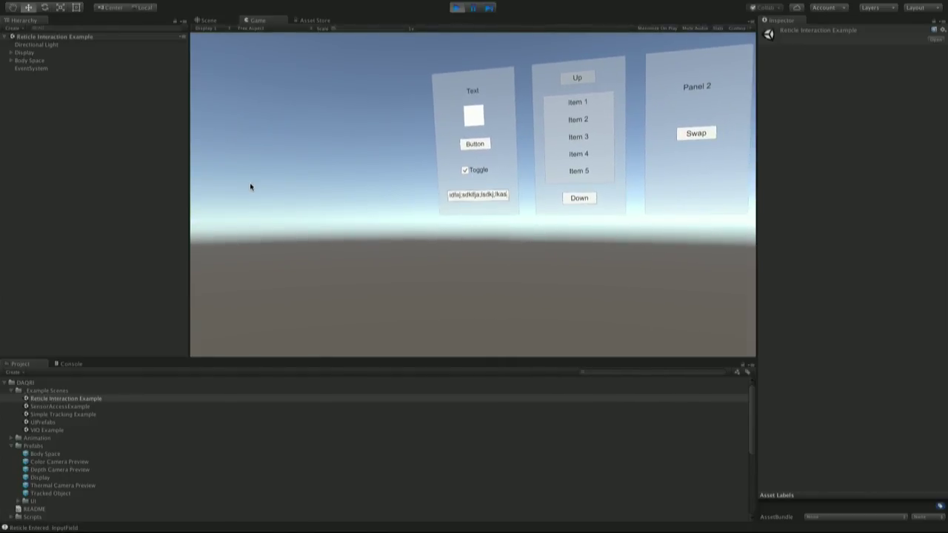
pyautogui.hotkey('ctrl', 'p')
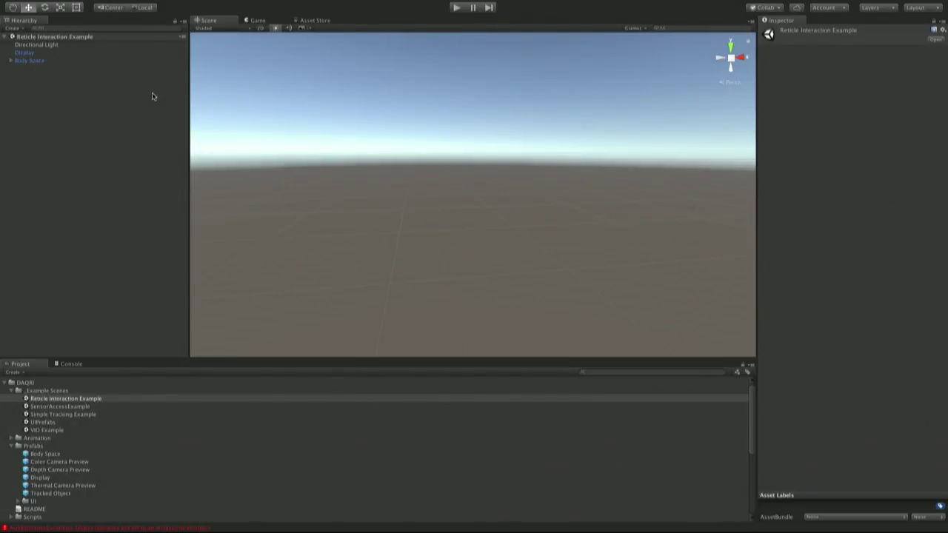
# Open the DAQRI Smart Device Settings, move the window over the scene view and select the device IP for editing.
pyautogui.moveTo(302, 4)
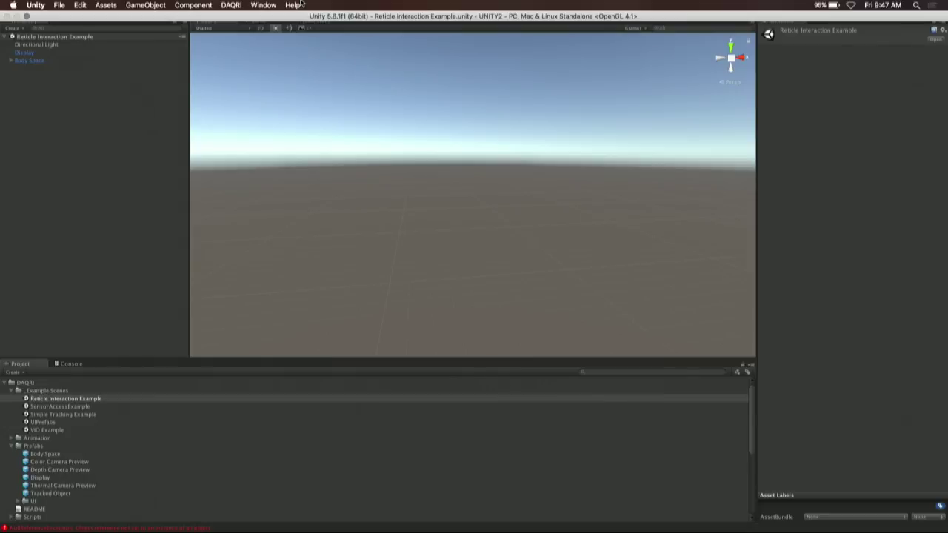
pyautogui.click(231, 4)
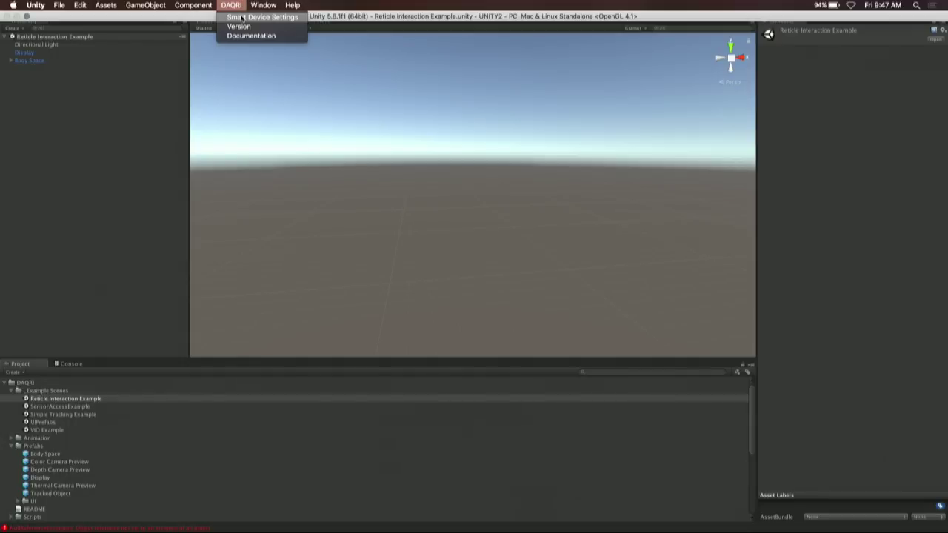
pyautogui.click(242, 17)
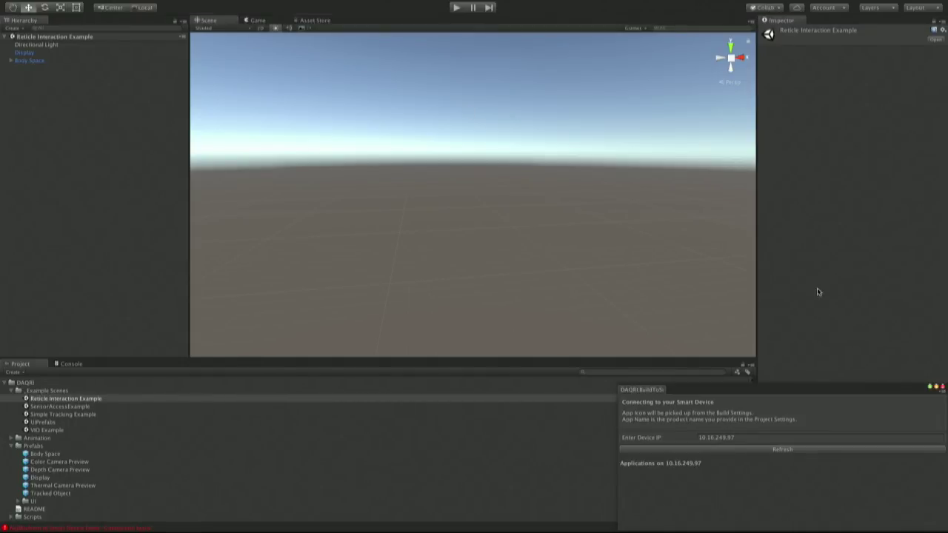
pyautogui.moveTo(745, 392); pyautogui.dragTo(414, 104)
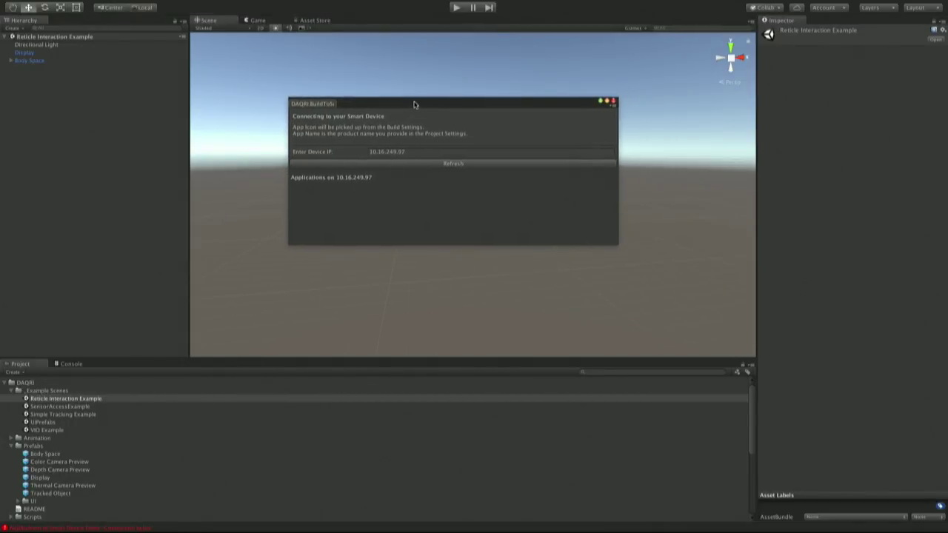
pyautogui.click(430, 151)
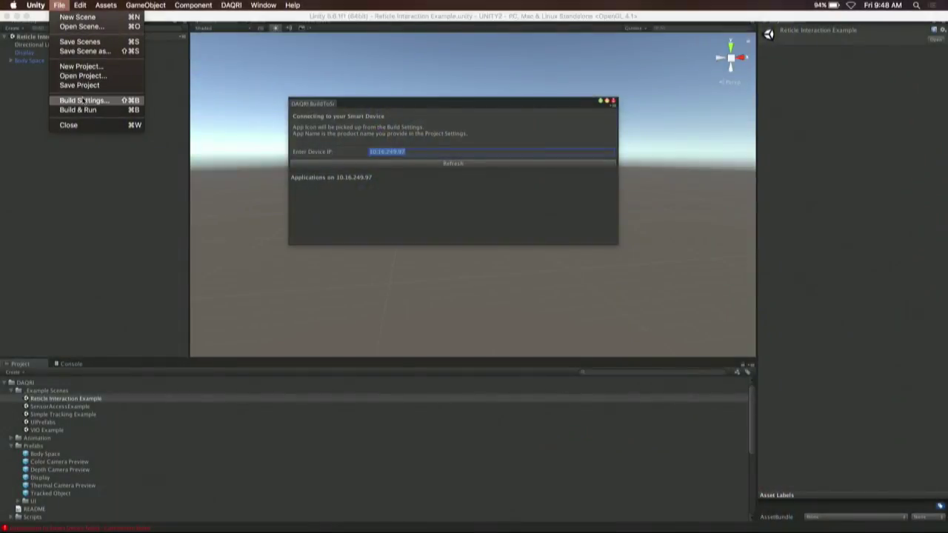
# Set the standalone target platform to Linux in the Build Settings.
pyautogui.click(82, 99)
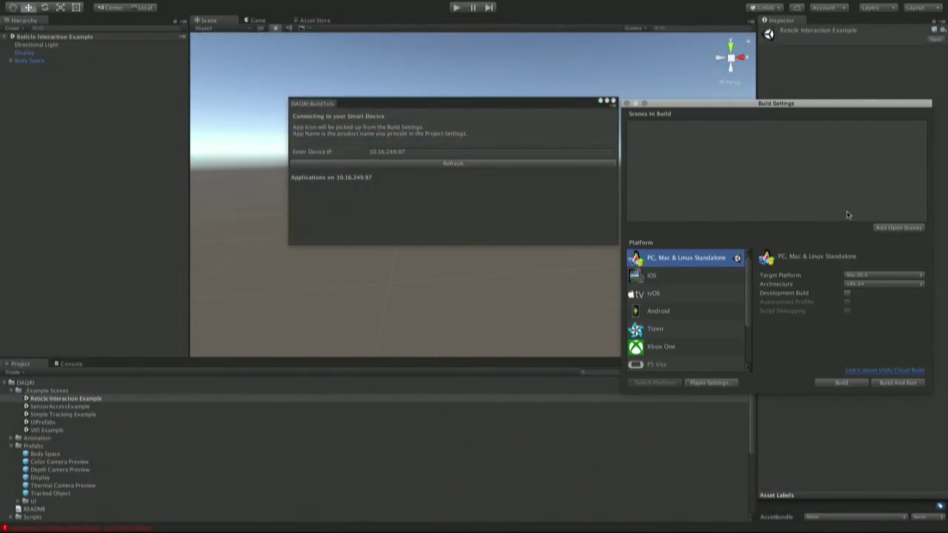
pyautogui.click(857, 276)
pyautogui.click(857, 285)
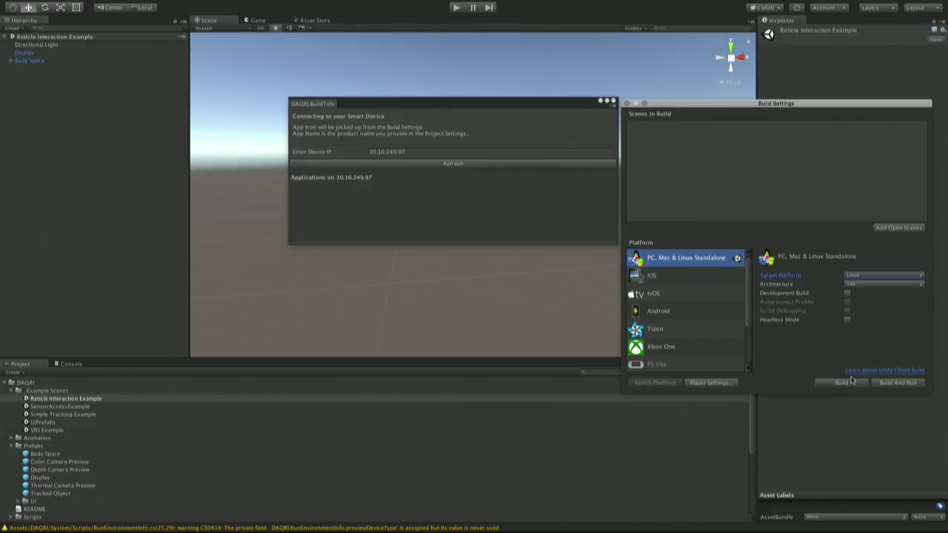
# Switch to the macOS display preferences and turn off display mirroring in the DECIMATOR arrangement settings.
pyautogui.click(538, 397)
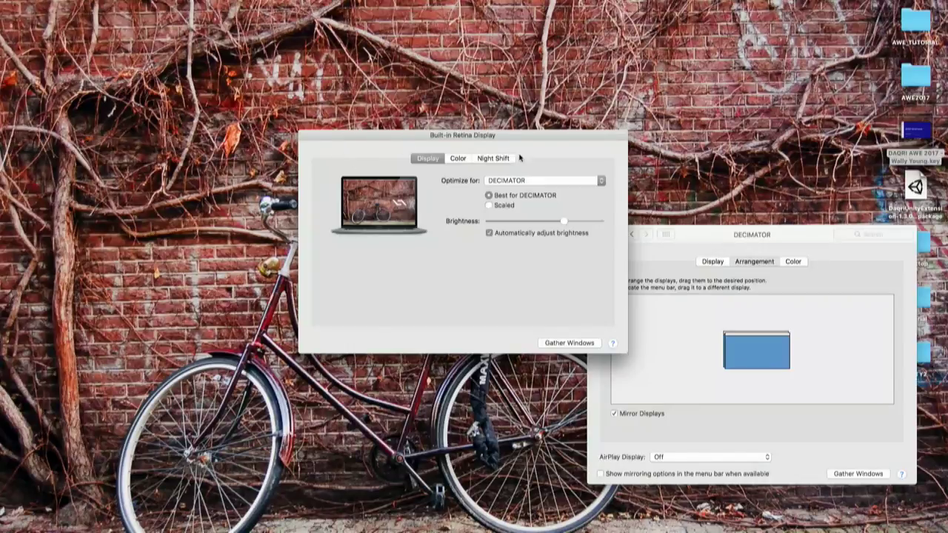
pyautogui.click(686, 243)
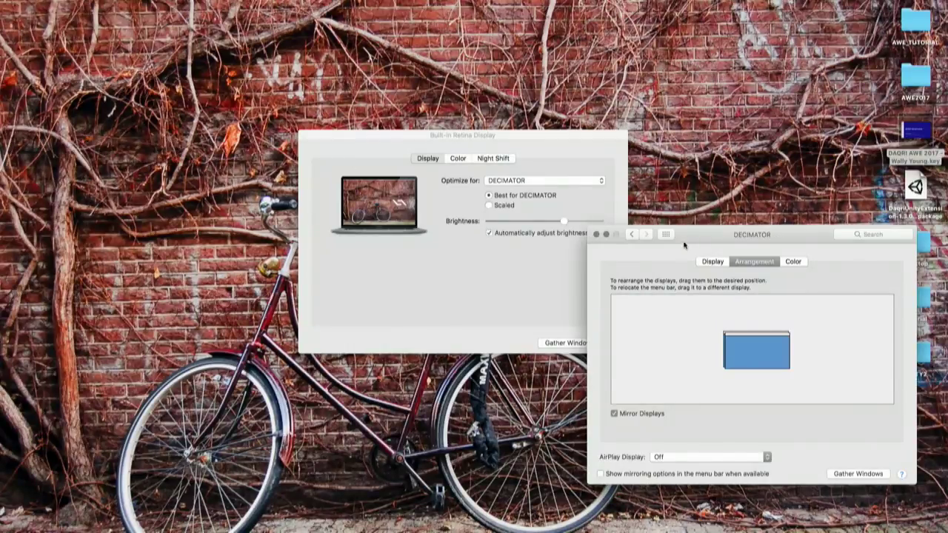
pyautogui.click(614, 414)
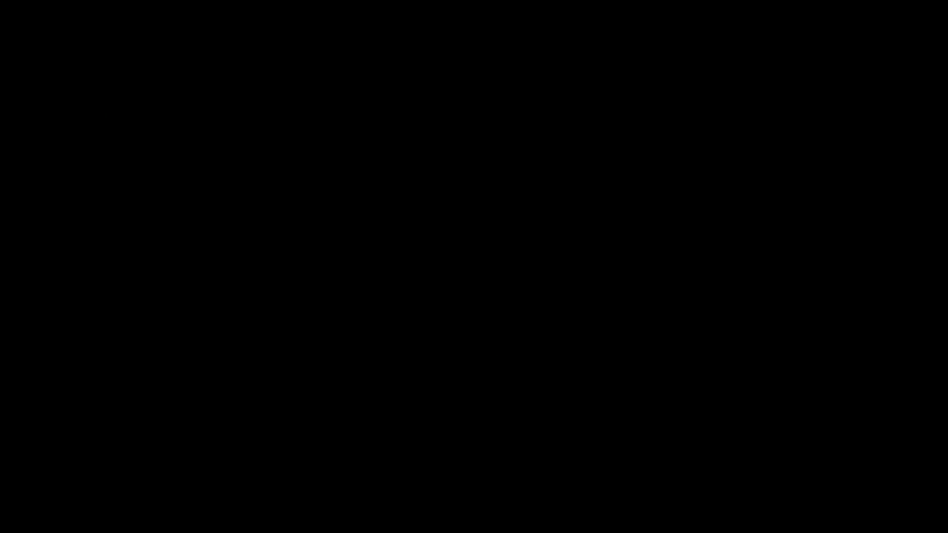